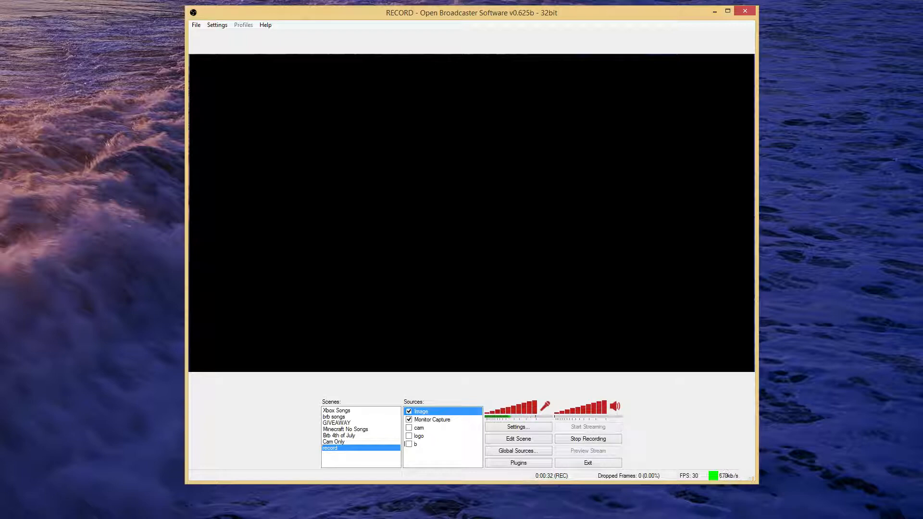
left_click(513, 426)
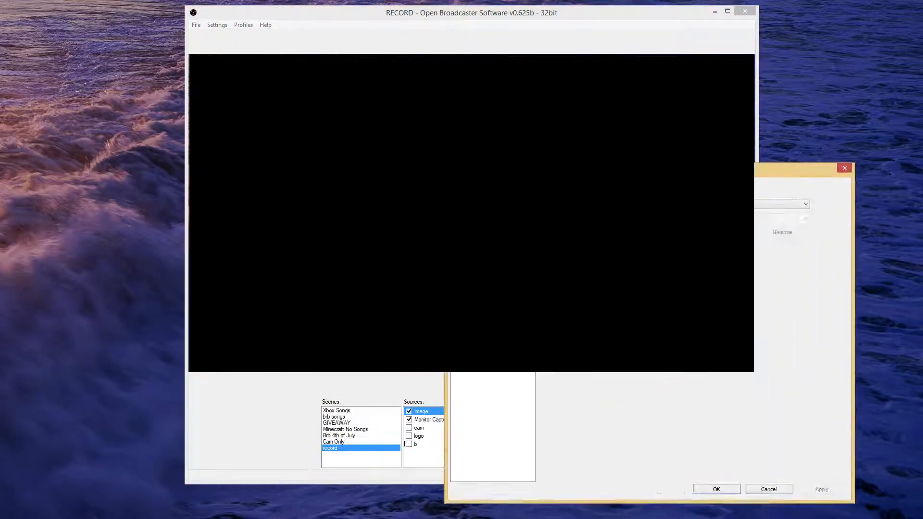
left_click_drag(632, 172, 415, 32)
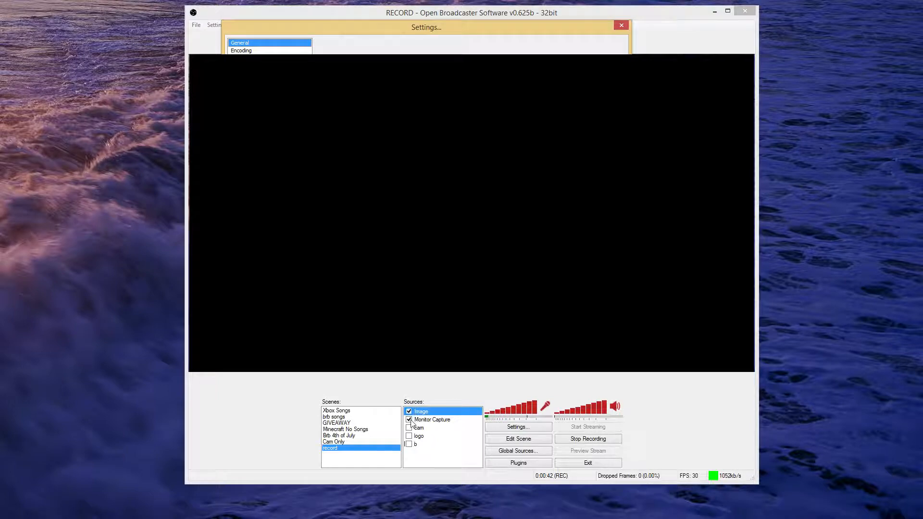
key("Escape")
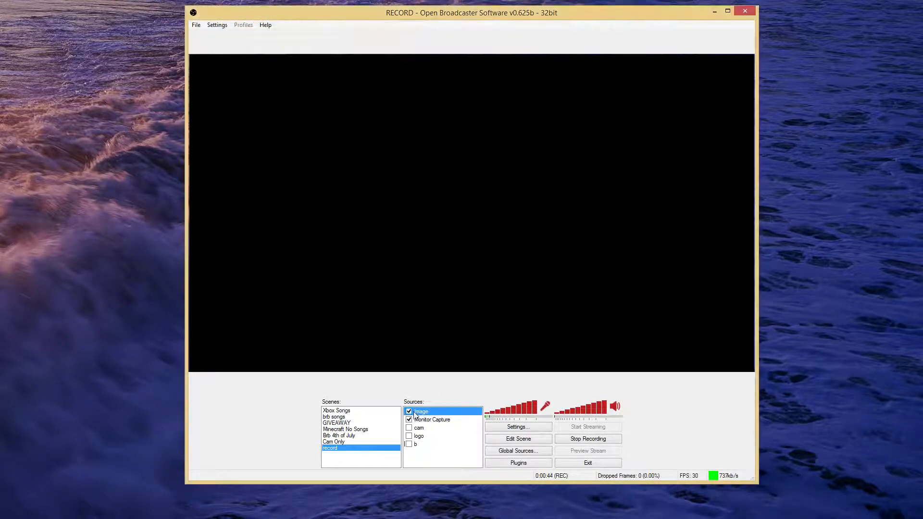
- Hide the Image source in the record scene and open the settings window, placing it over the preview
left_click(413, 420)
left_click(408, 412)
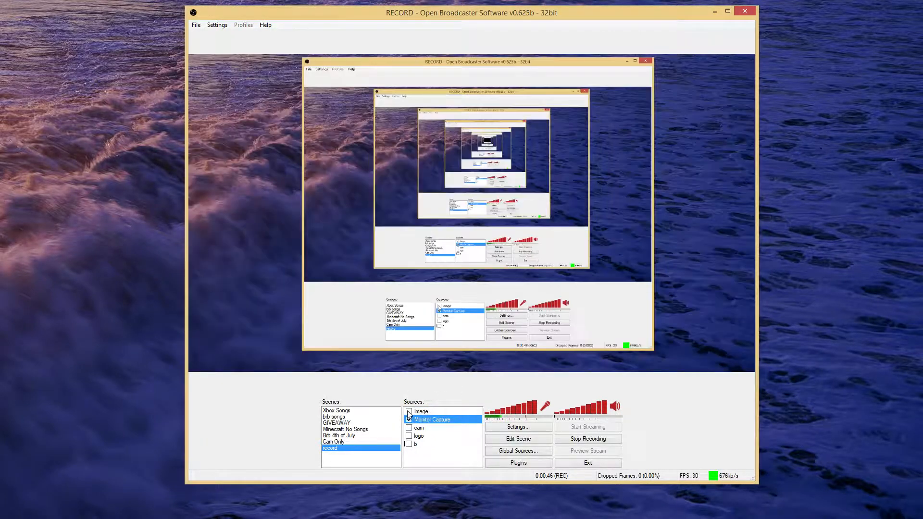
left_click(502, 428)
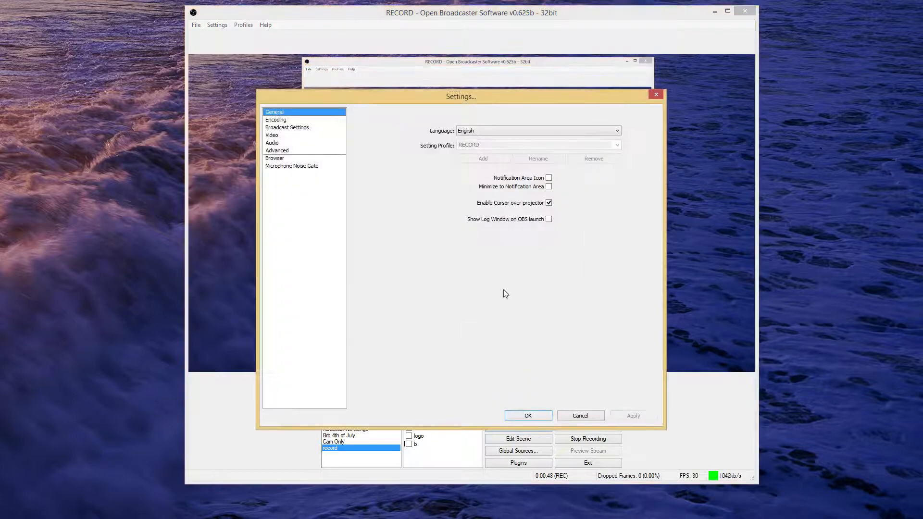
left_click_drag(470, 148, 487, 64)
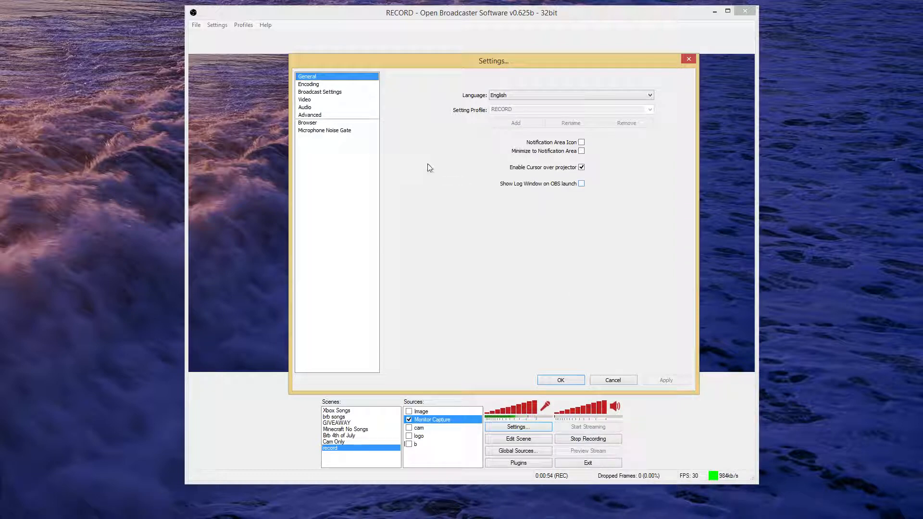
- Examine the quality balance, custom buffer size and maximum bitrate in the encoding settings
left_click(318, 86)
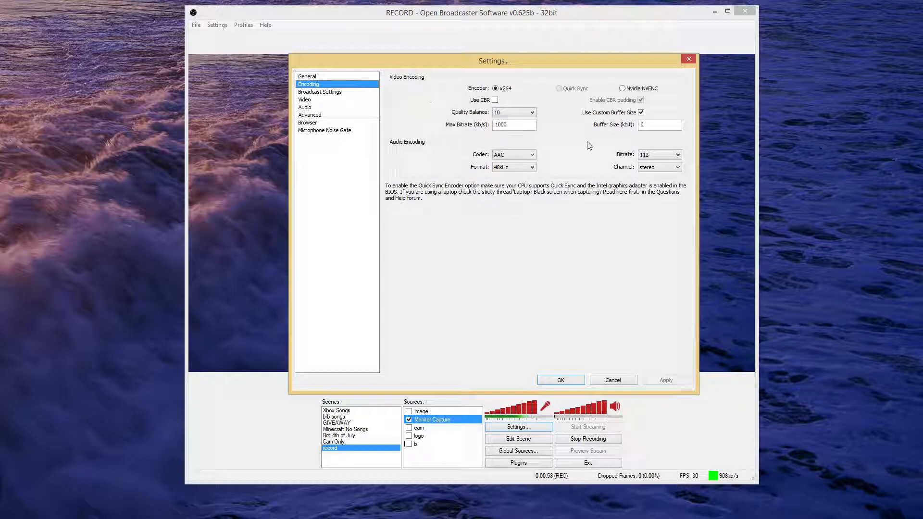
double_click(504, 126)
left_click(527, 113)
left_click(527, 113)
left_click(641, 113)
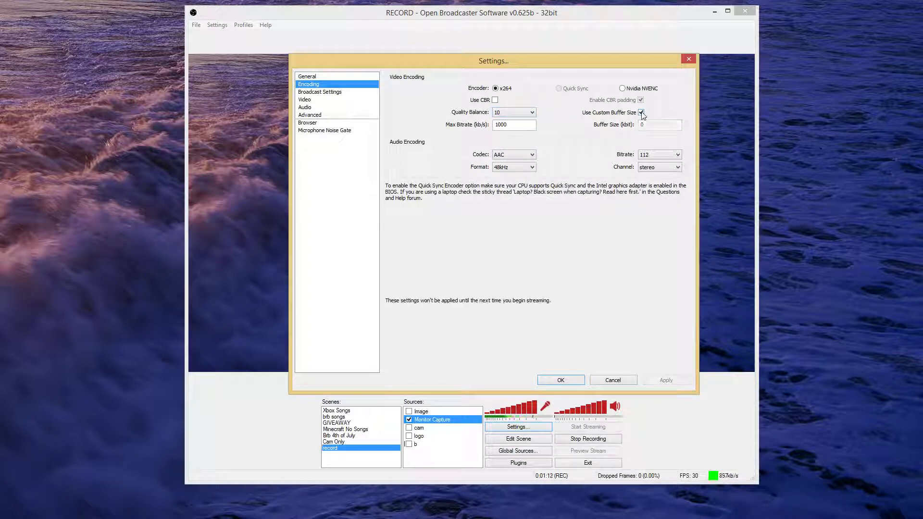
left_click(642, 113)
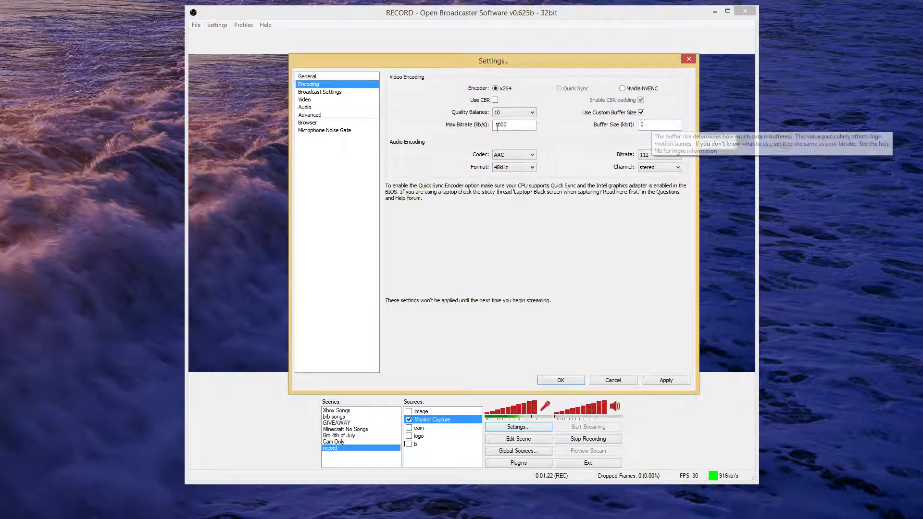
left_click_drag(510, 125, 475, 124)
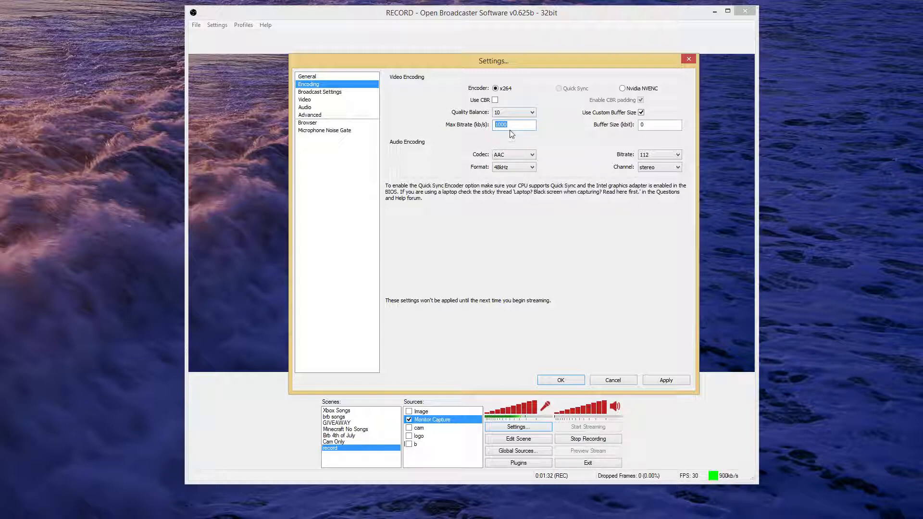
- Discard the pending encoding changes and examine the output mode and recording file path in the broadcast settings
left_click(351, 91)
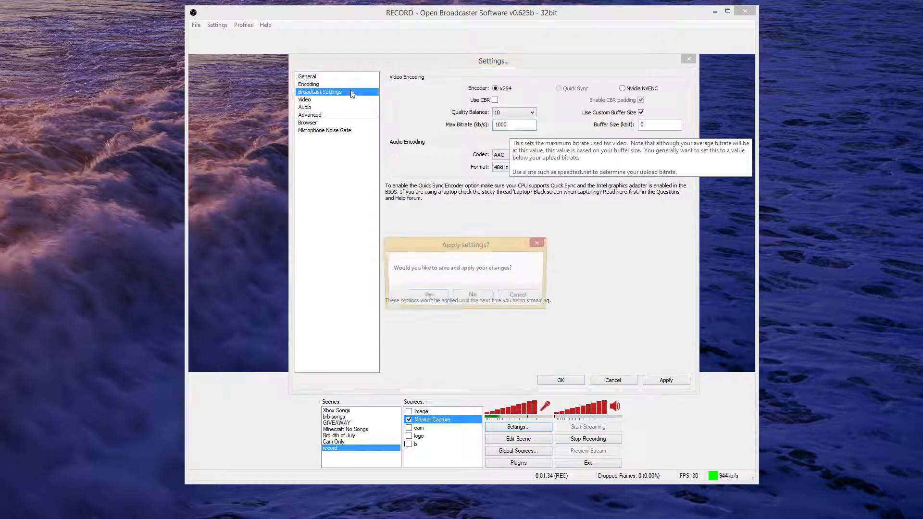
left_click(488, 296)
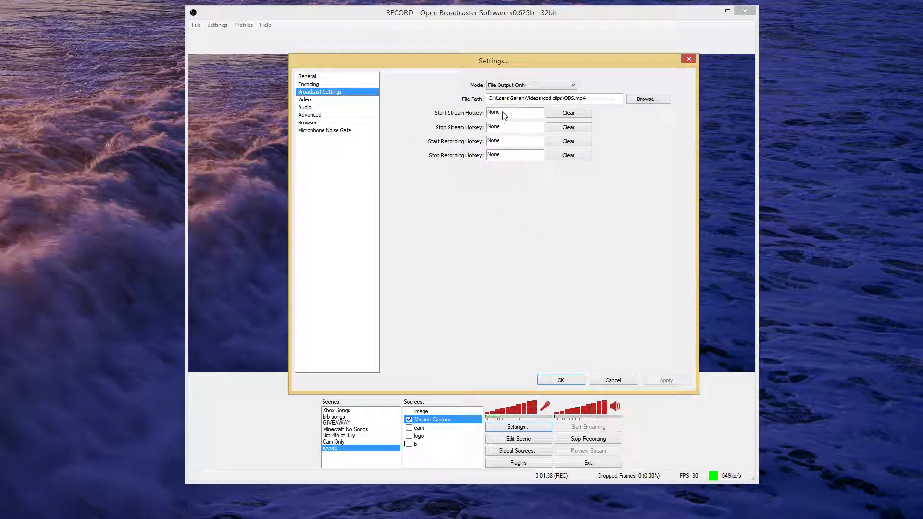
left_click(528, 86)
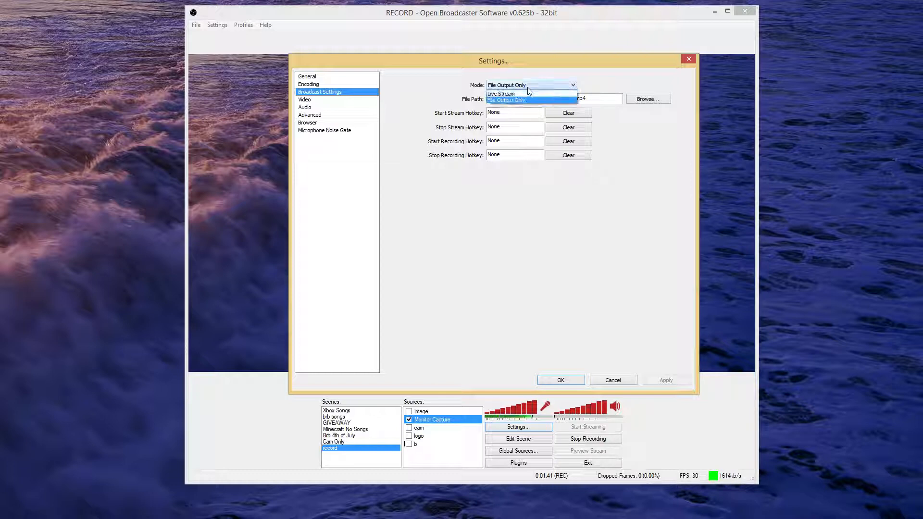
left_click(611, 78)
left_click_drag(605, 99, 566, 95)
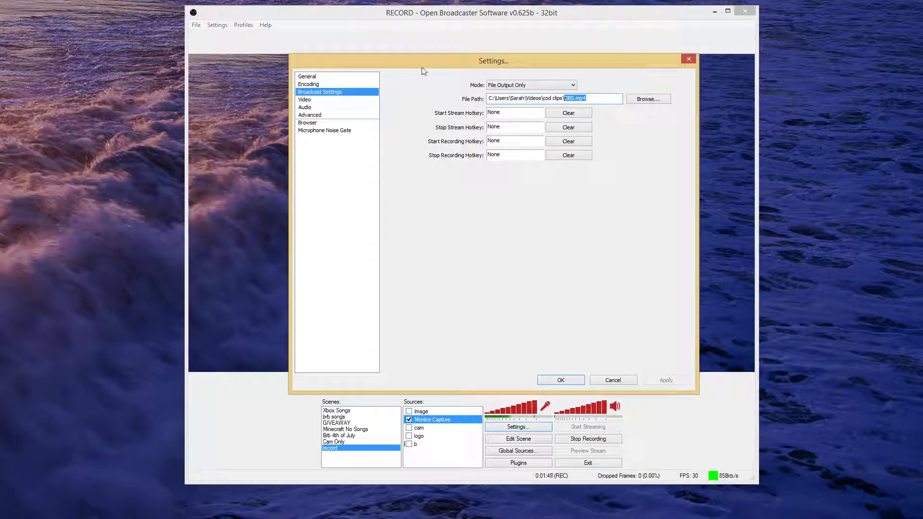
- Examine the custom base resolution and FPS in the video settings, and the devices in the audio settings
left_click(334, 100)
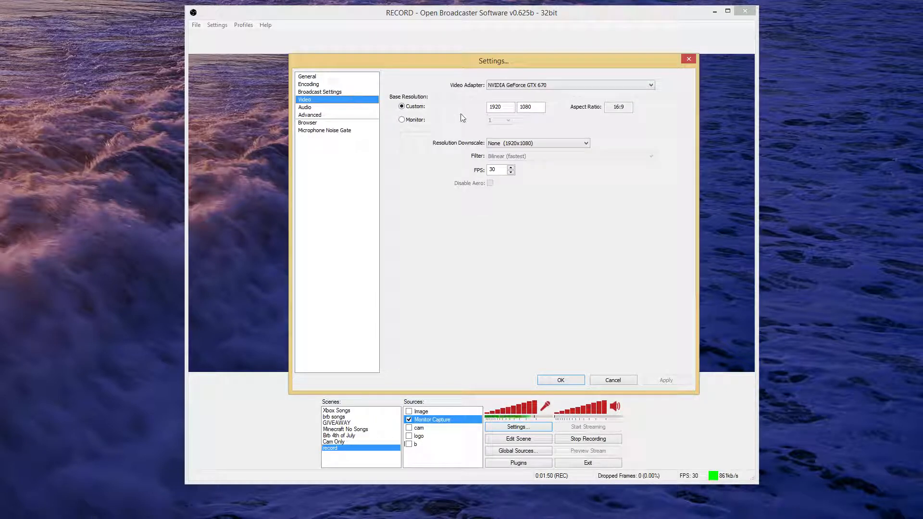
left_click_drag(492, 107, 519, 107)
double_click(492, 170)
left_click(494, 171)
left_click(317, 108)
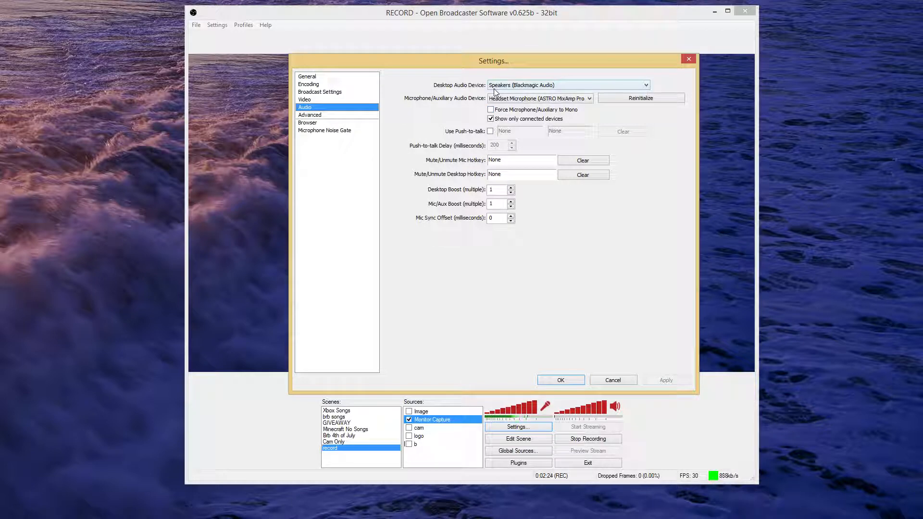
- Examine the custom x264 encoder settings and the x264 CPU preset options in the advanced settings
left_click(336, 118)
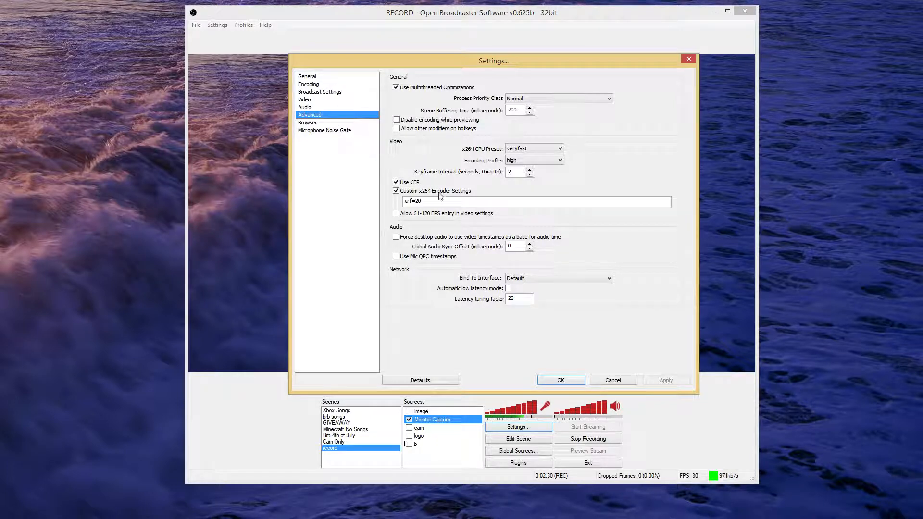
left_click(410, 192)
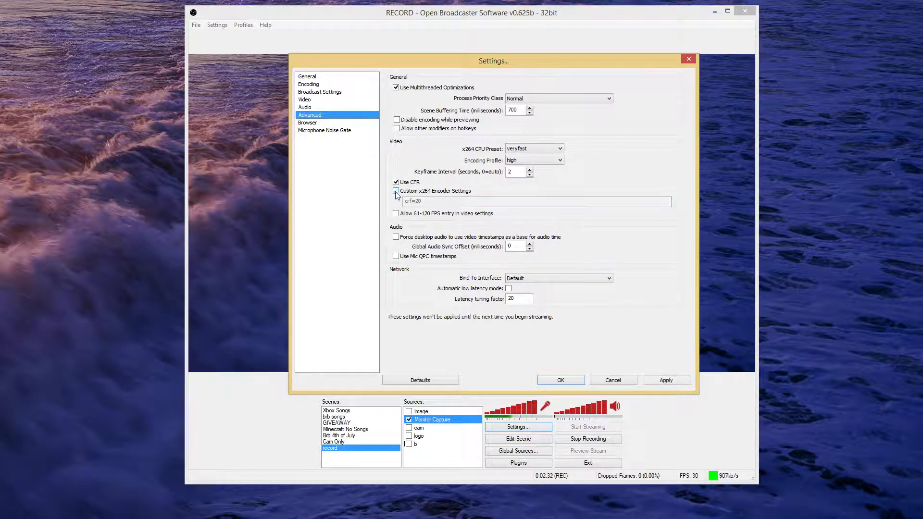
left_click(397, 195)
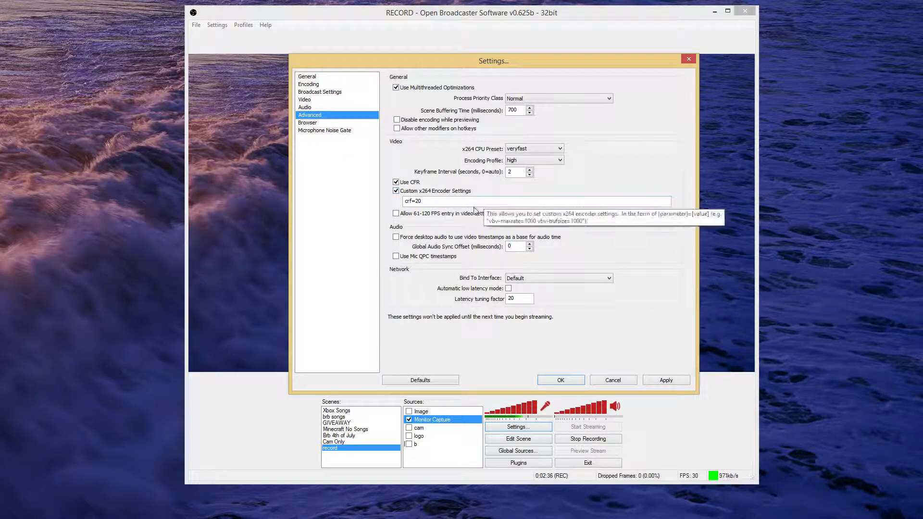
left_click_drag(474, 202, 399, 211)
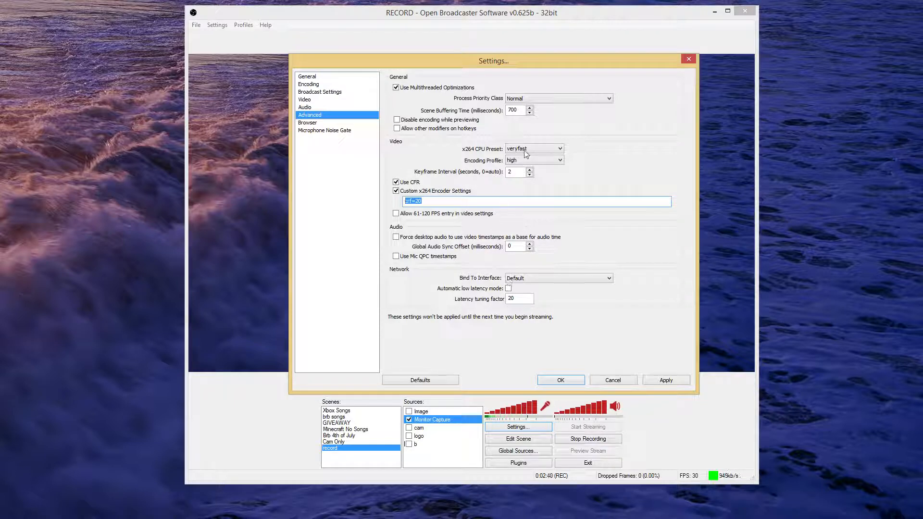
left_click(554, 152)
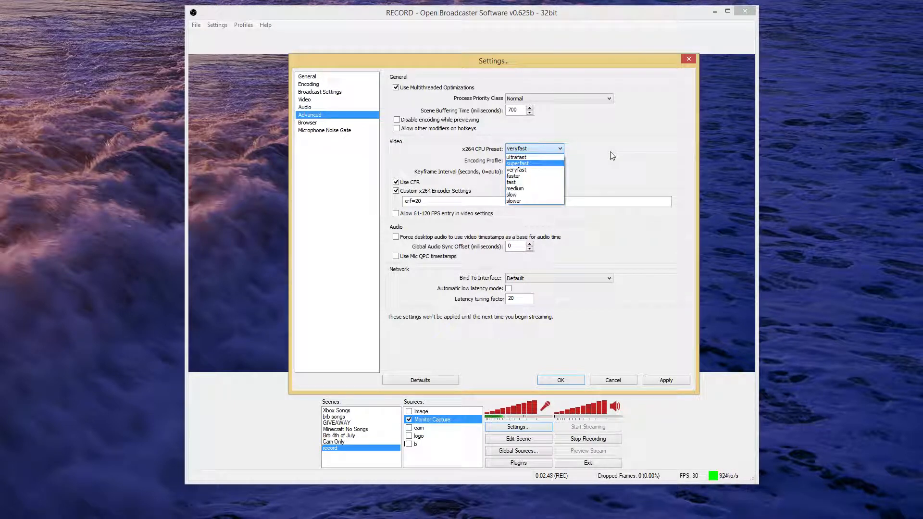
left_click(560, 150)
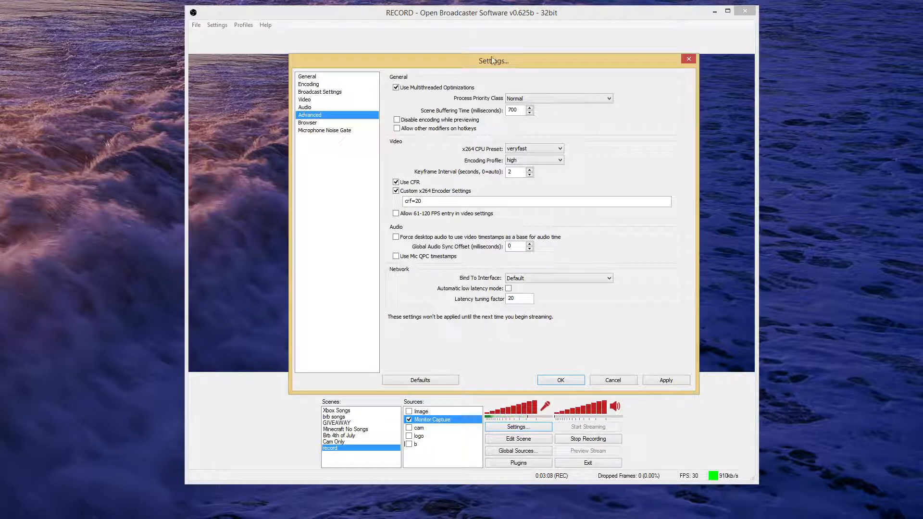
- Discard the pending advanced changes and revisit the general, encoding and broadcast settings
left_click(319, 77)
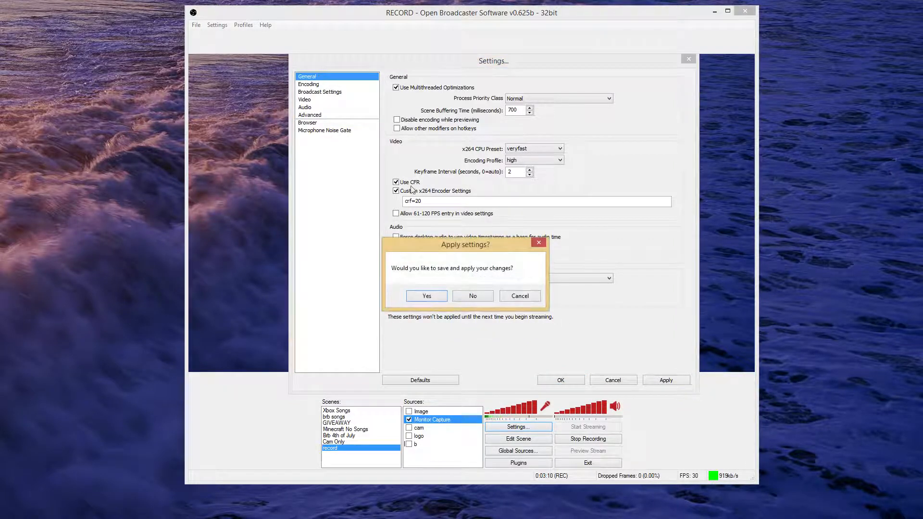
left_click(478, 295)
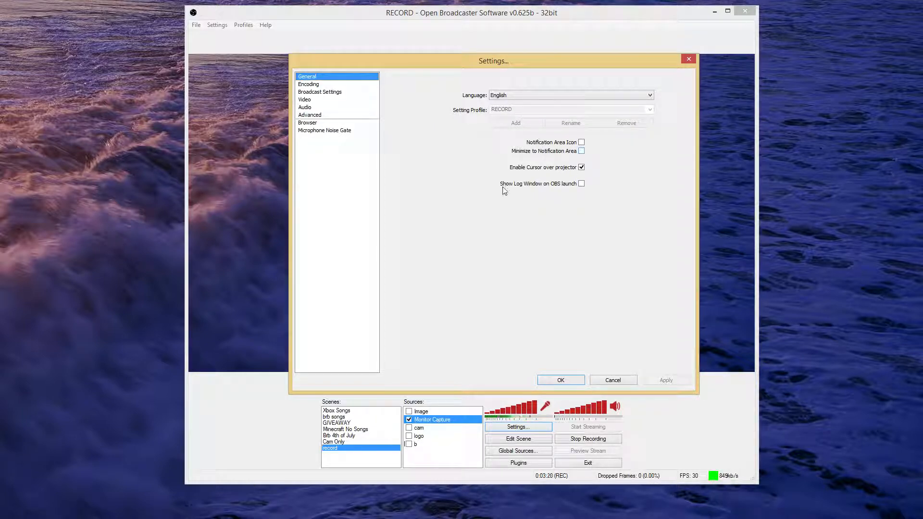
left_click(322, 85)
left_click(320, 92)
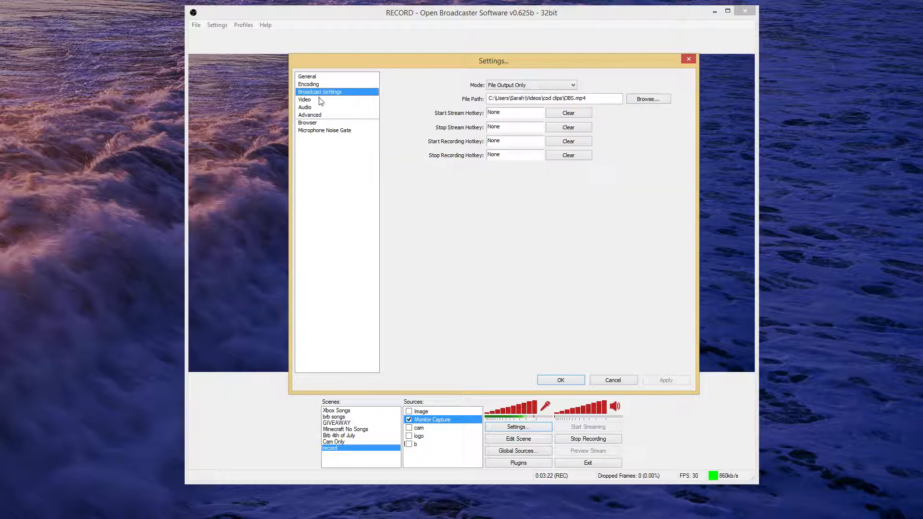
left_click(317, 78)
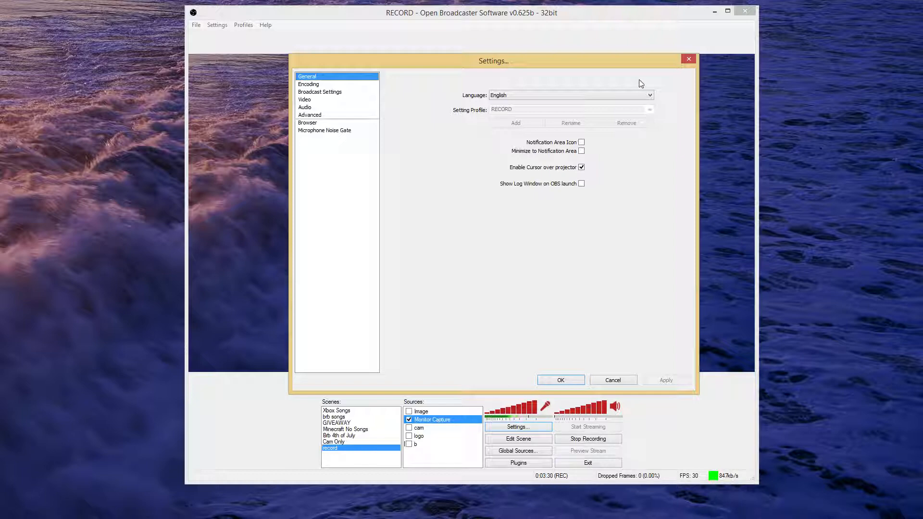
- Enable CBR in the encoding settings and set the maximum bitrate to 2500 kb/s
left_click(315, 85)
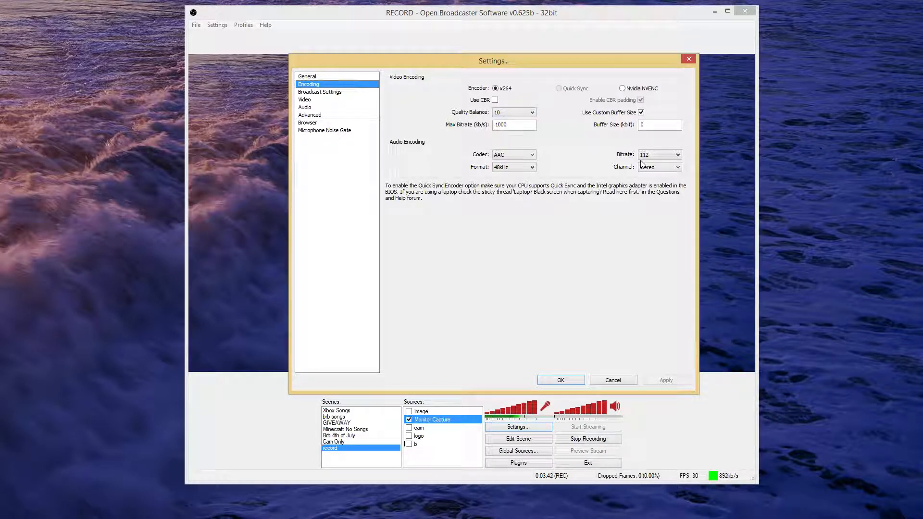
left_click(495, 100)
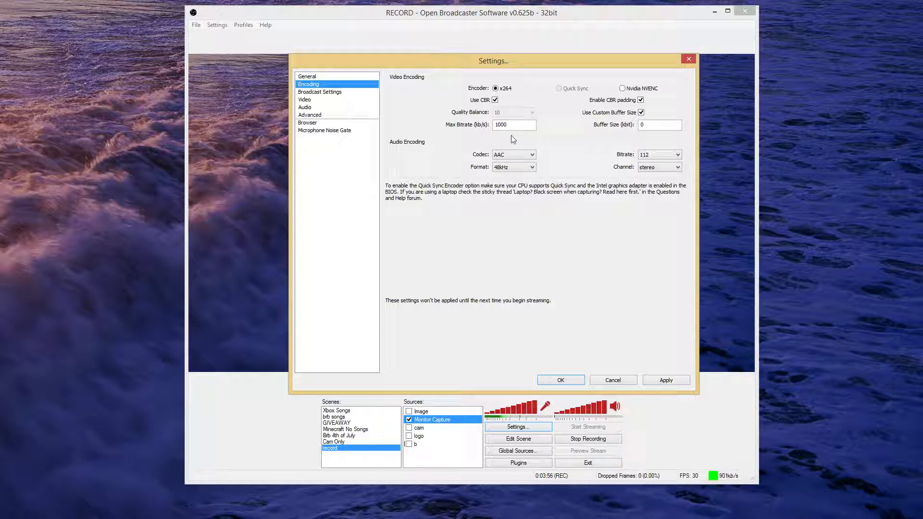
left_click(521, 128)
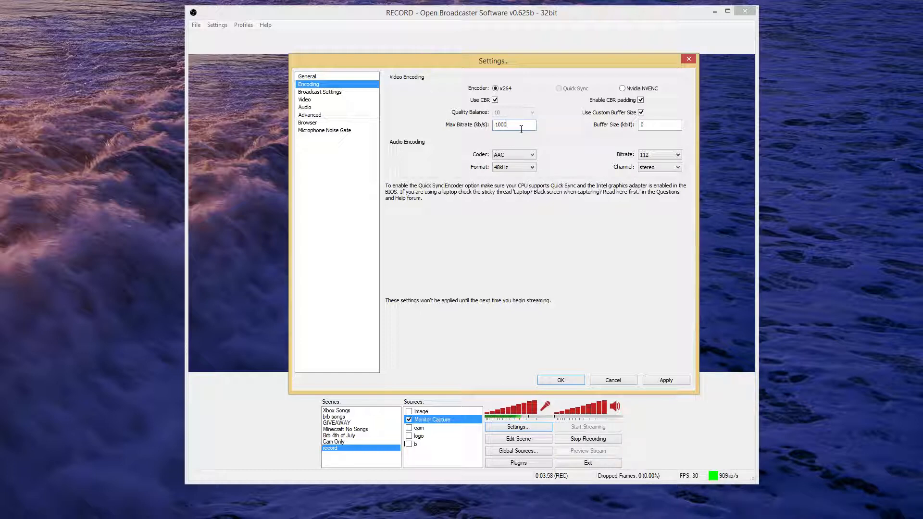
left_click_drag(519, 127, 485, 126)
left_click(501, 126)
left_click_drag(502, 125, 489, 130)
type("27")
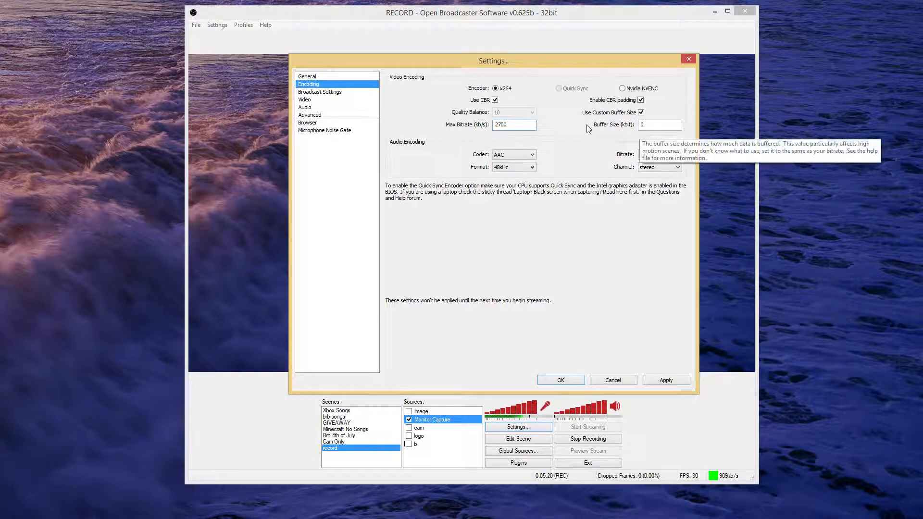
key("BackSpace")
type("5")
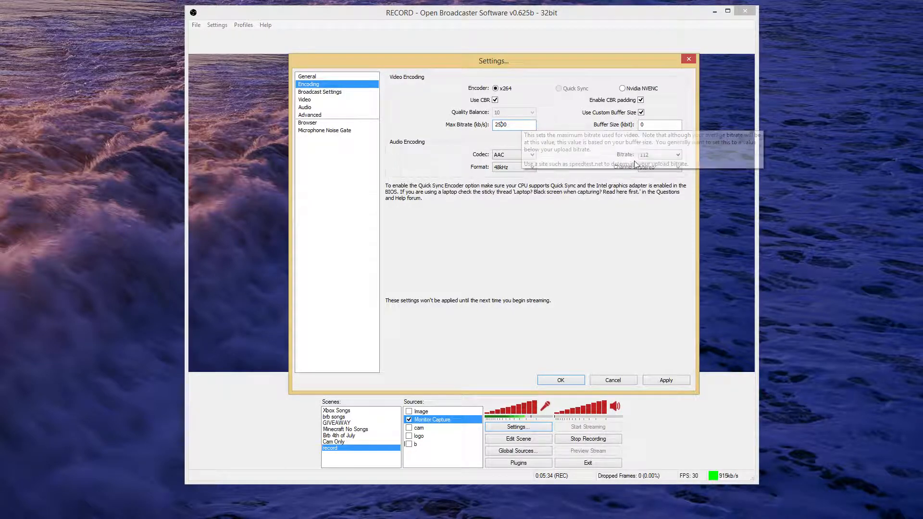
- Enter a buffer size of 2500 kbit but turn off the custom buffer size, and check the audio bitrate options
left_click(642, 113)
left_click(642, 113)
left_click_drag(647, 125, 616, 126)
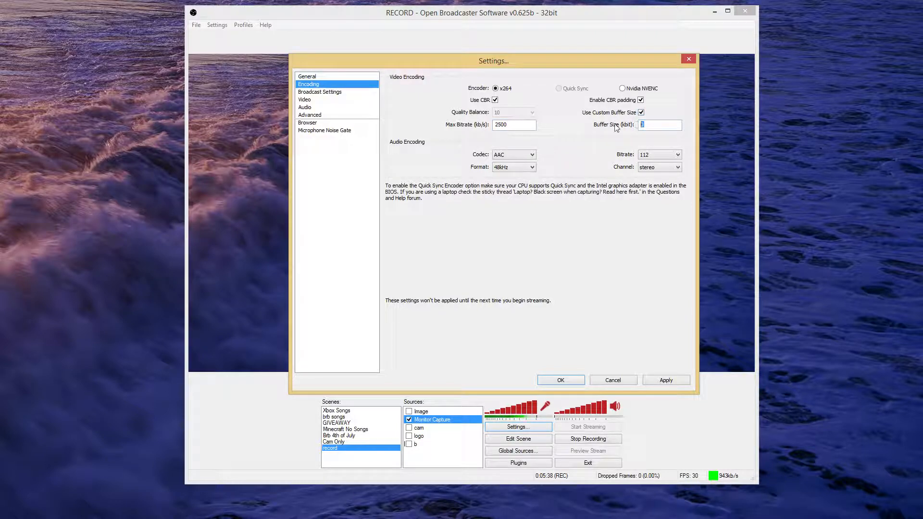
type("2500")
left_click(641, 112)
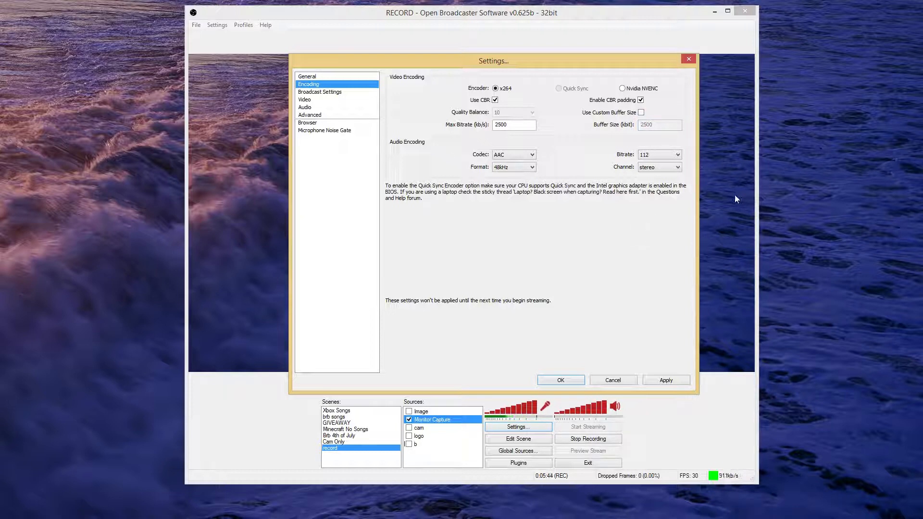
left_click(653, 156)
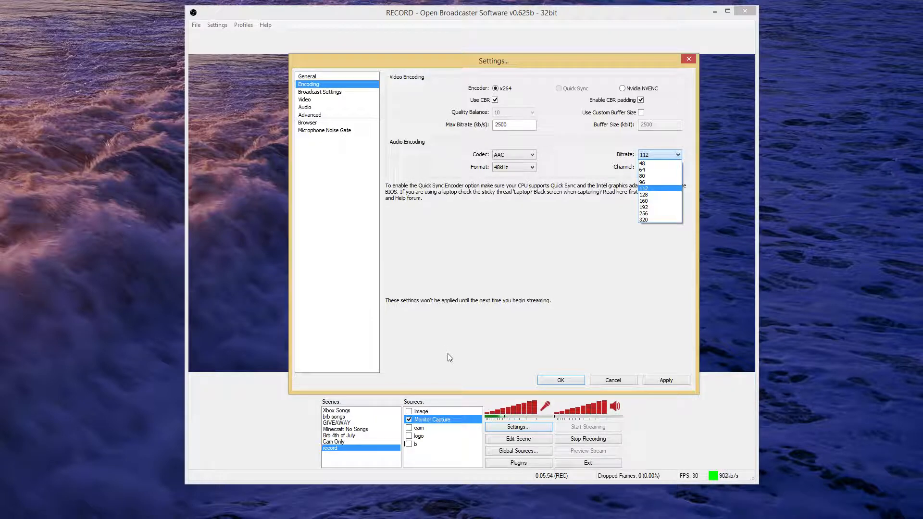
left_click(555, 276)
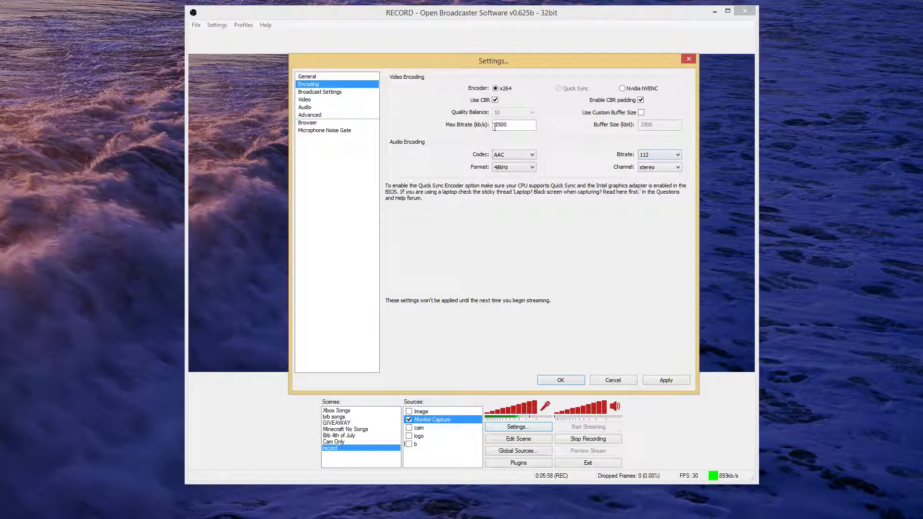
- Discard the pending encoding changes and switch the broadcast mode to Live Stream
left_click_drag(494, 126, 532, 135)
left_click(342, 93)
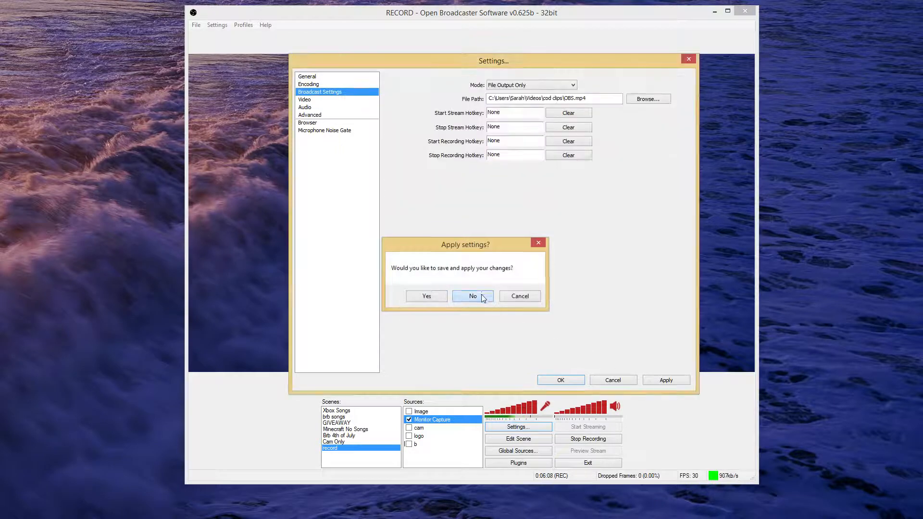
left_click(483, 297)
left_click(566, 87)
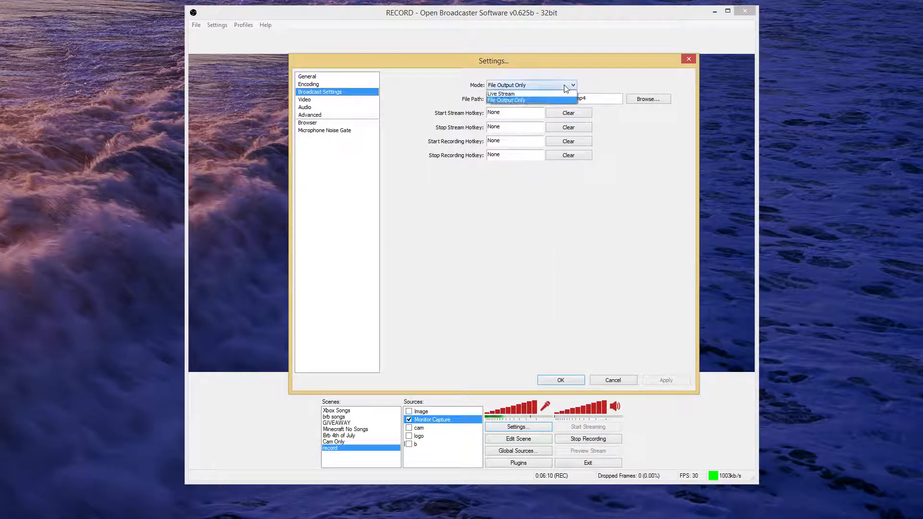
left_click(502, 94)
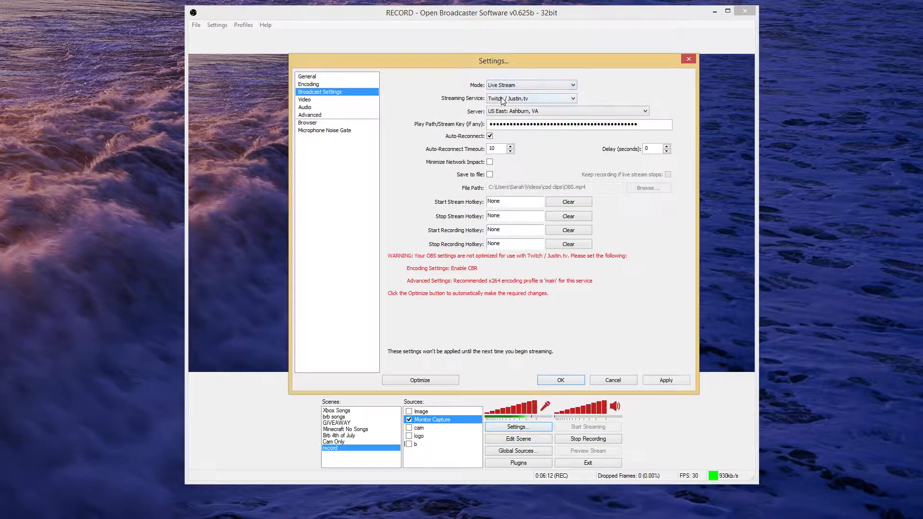
- Examine the Twitch server options, the stream key field and the stream hotkey fields in the broadcast settings
left_click(503, 113)
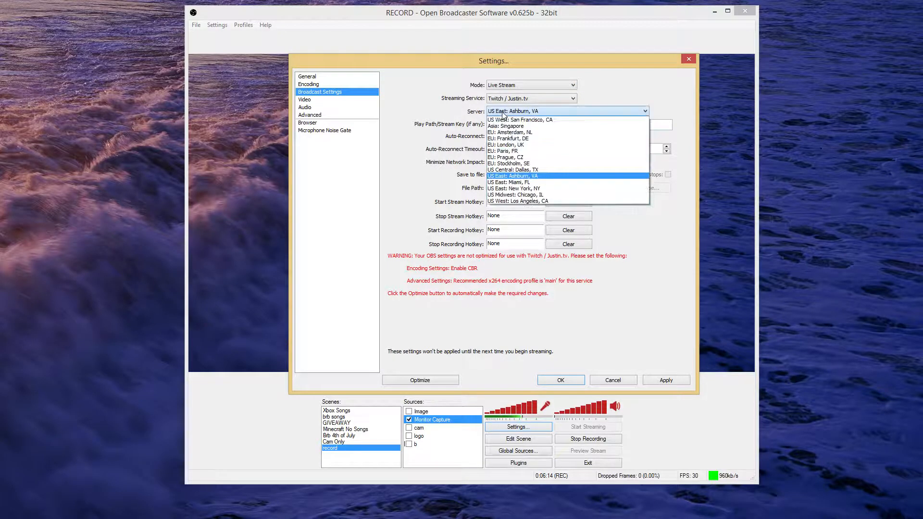
left_click(503, 113)
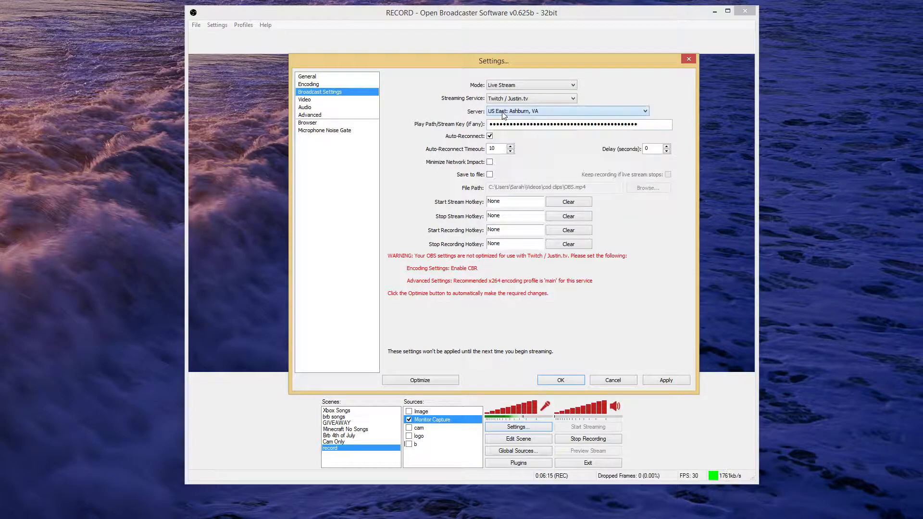
left_click(615, 128)
left_click_drag(505, 121, 683, 132)
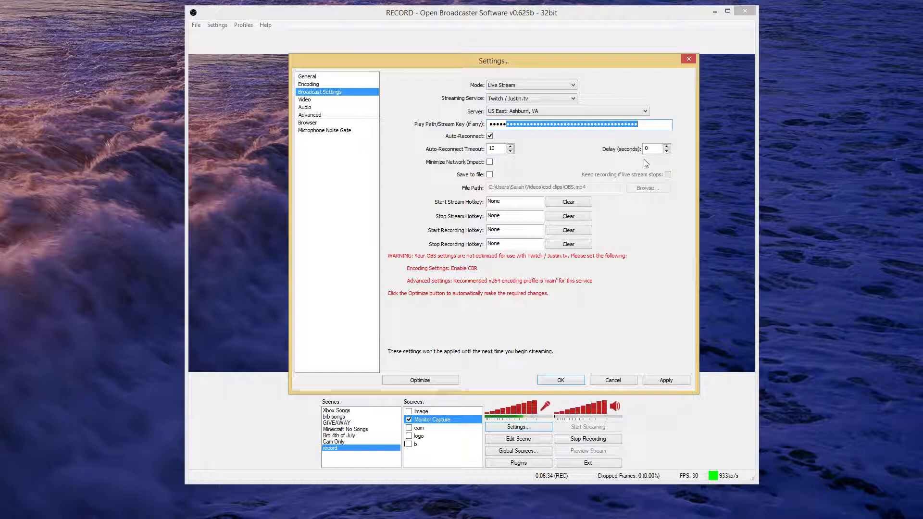
left_click(507, 204)
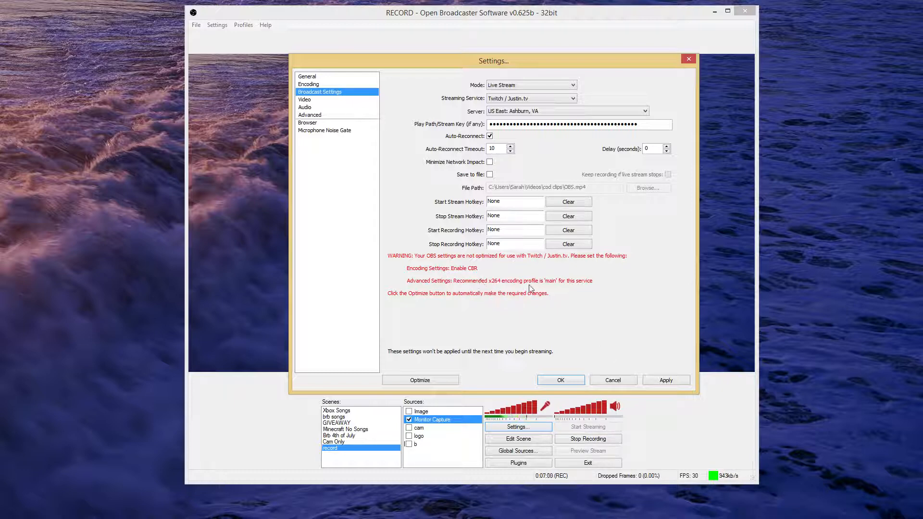
- Discard the broadcast changes and set the custom base resolution to 1280 by 720 in the video settings
left_click(309, 100)
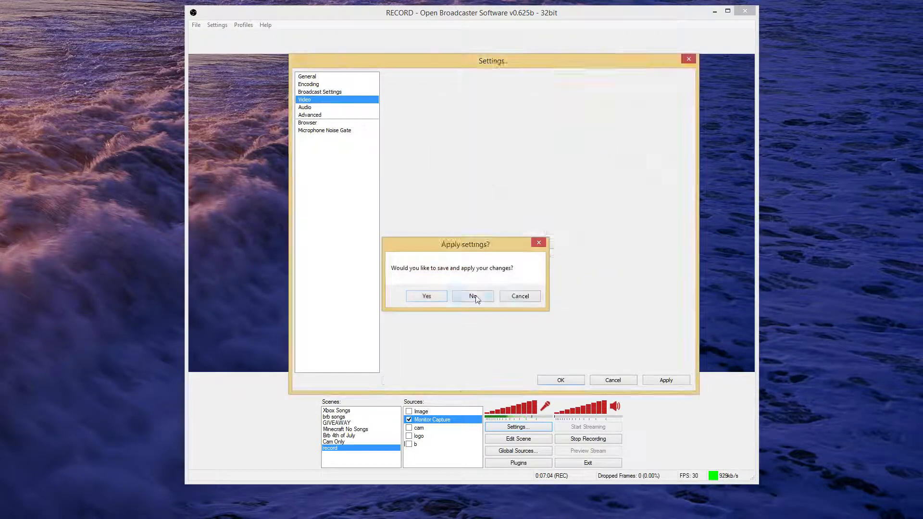
left_click(473, 296)
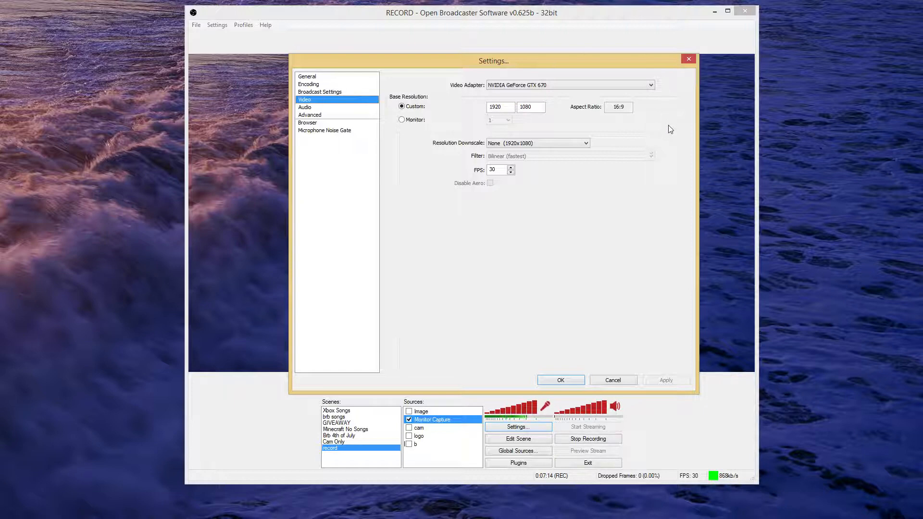
double_click(503, 107)
type("1280")
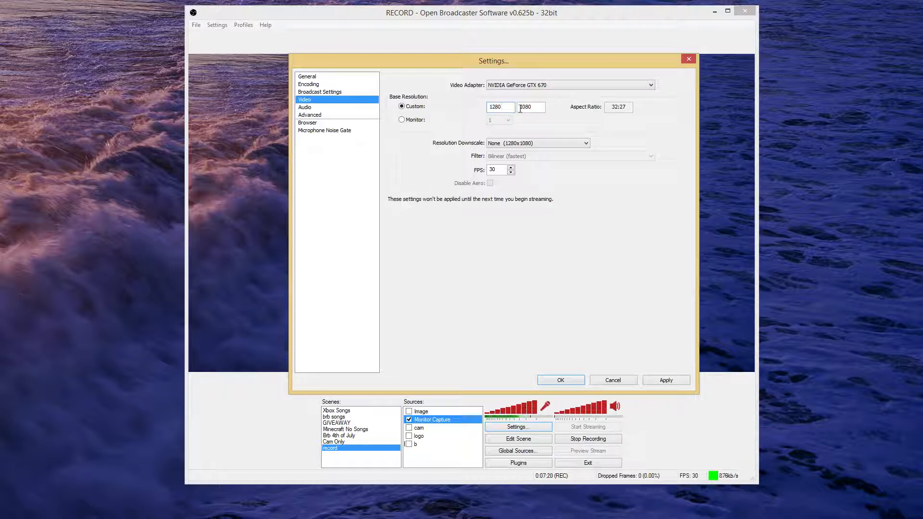
double_click(524, 107)
type("720")
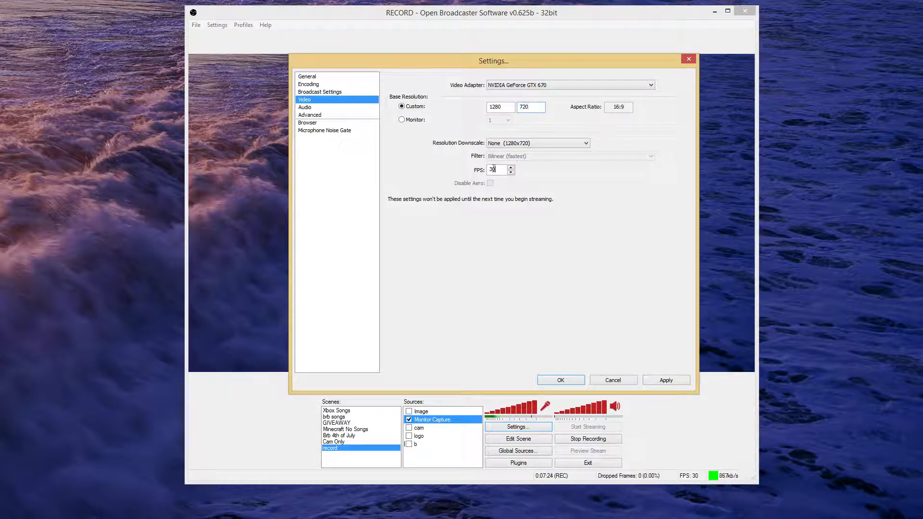
- Set the video frame rate to 60 FPS
left_click_drag(493, 169, 485, 172)
type("60")
left_click_drag(497, 166, 478, 161)
- Discard the video changes and set the desktop audio device to Default in the audio settings
left_click(313, 109)
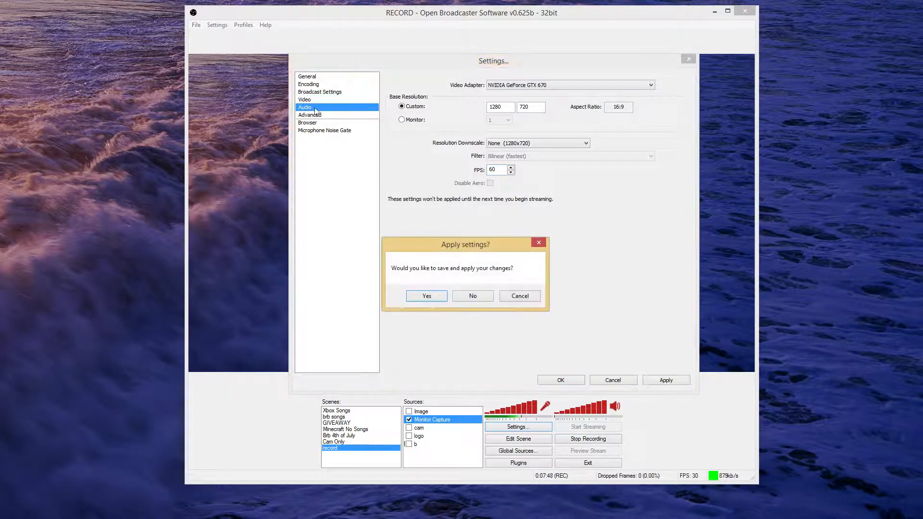
left_click(471, 293)
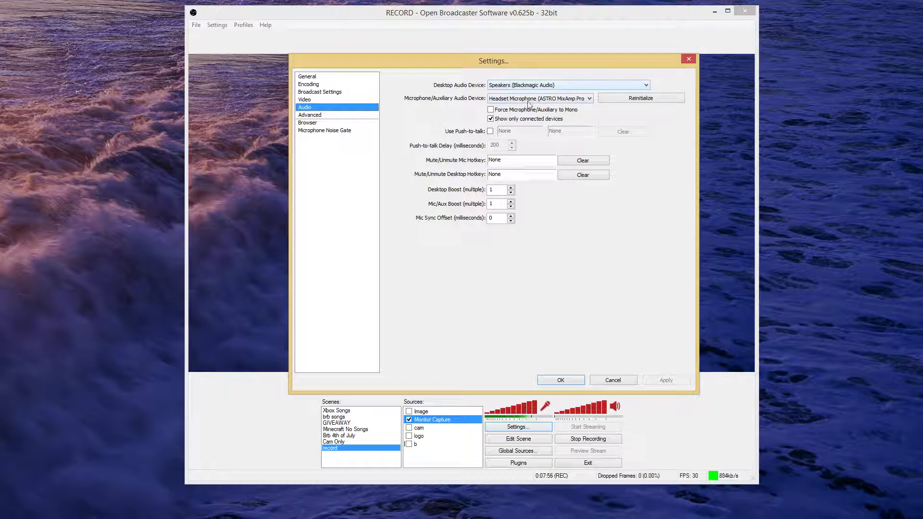
left_click(510, 85)
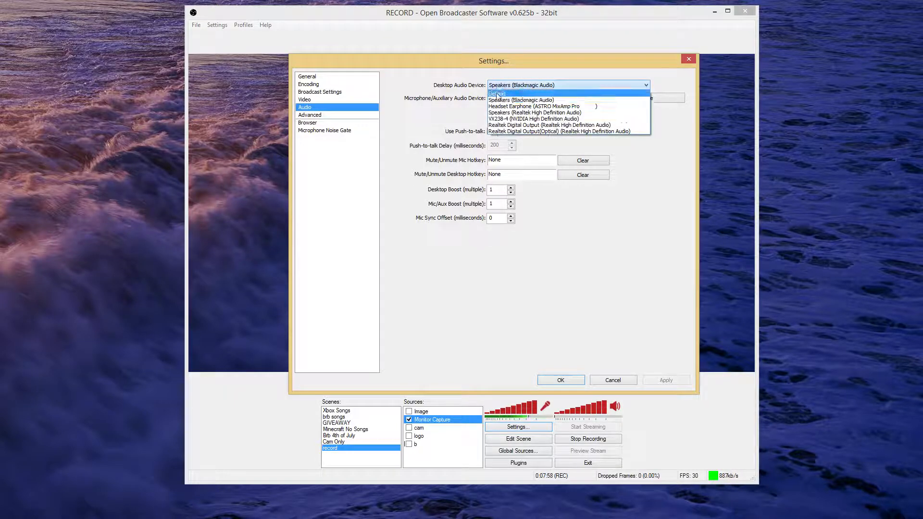
left_click(508, 91)
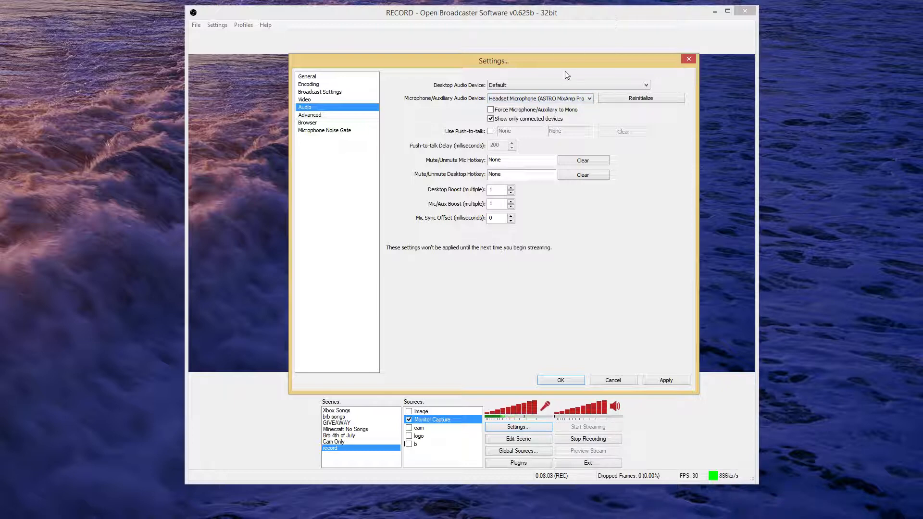
left_click(560, 84)
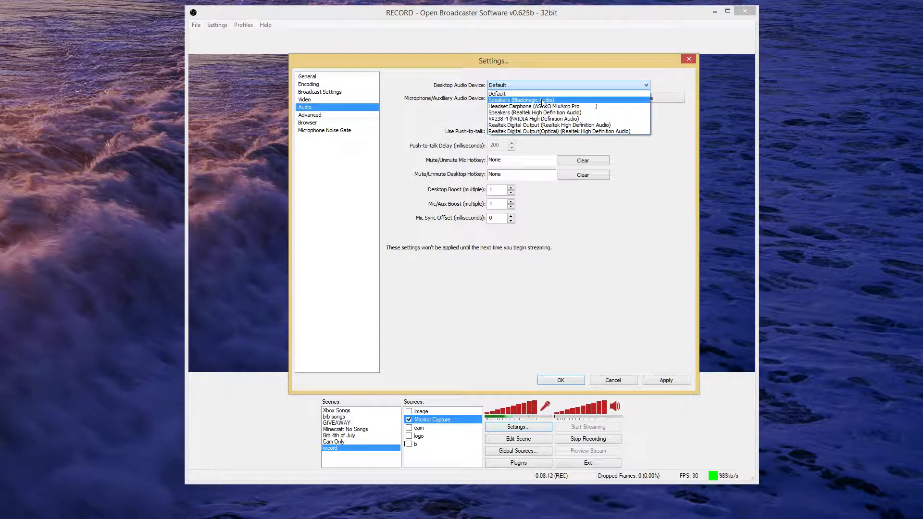
left_click(525, 83)
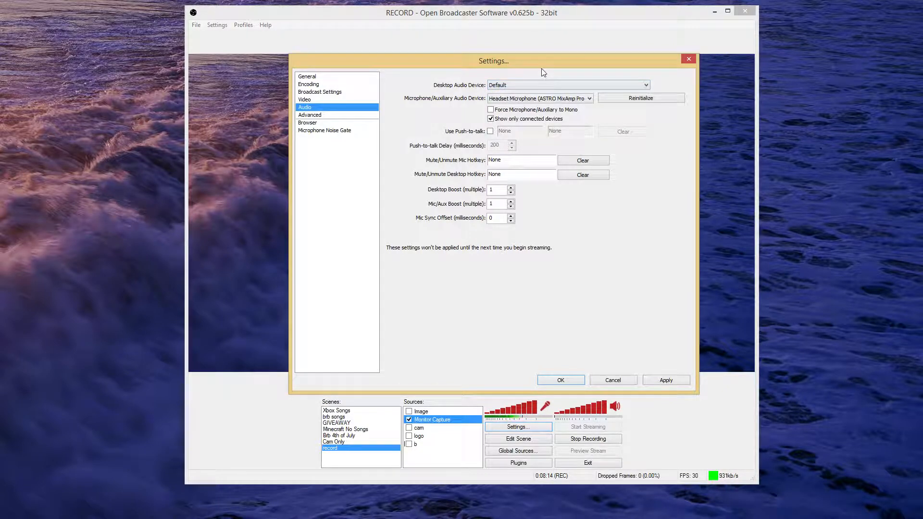
- Discard the audio changes and turn off the custom x264 encoder settings in the advanced settings
left_click(319, 114)
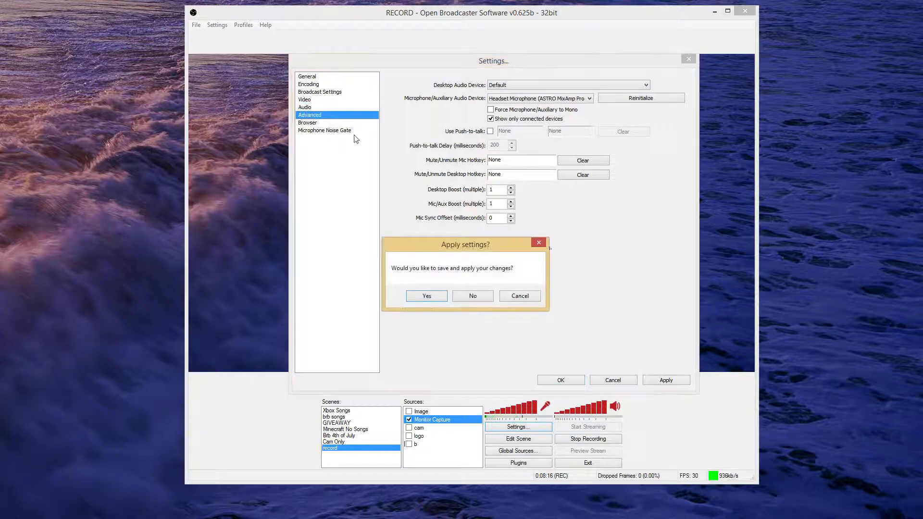
left_click(456, 295)
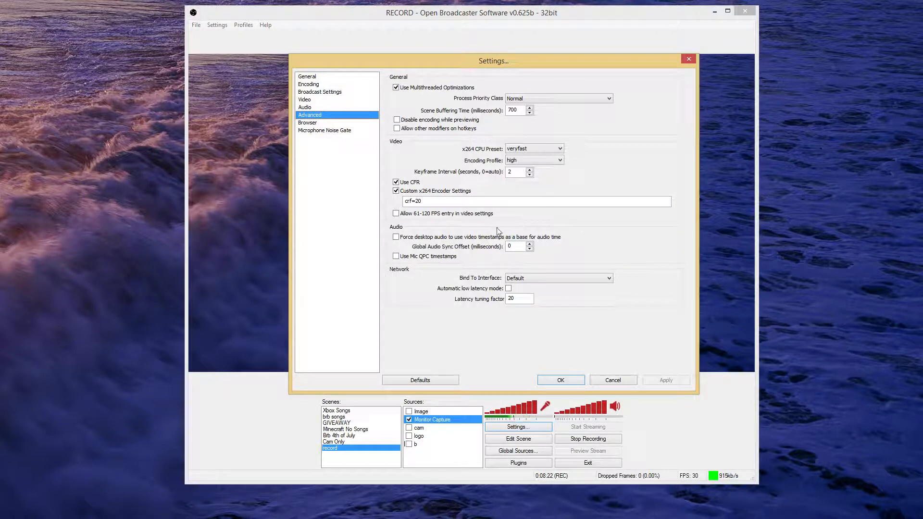
left_click(396, 192)
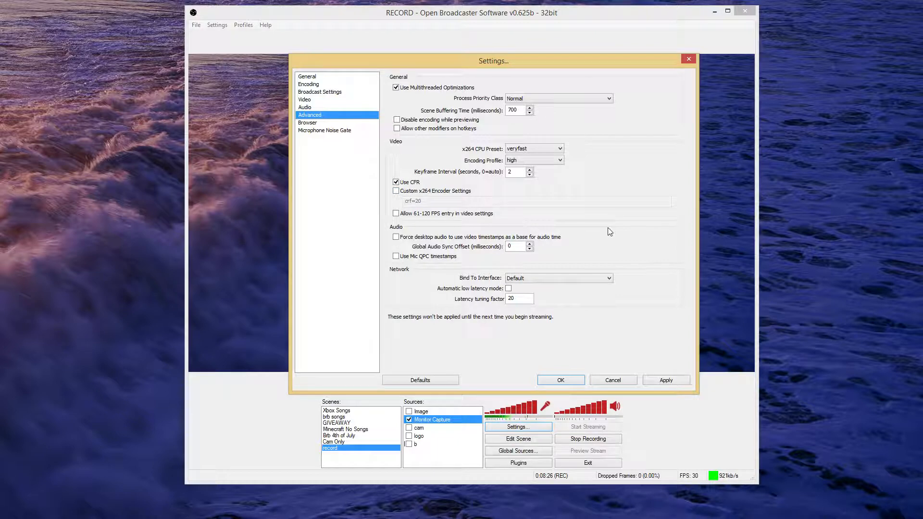
- Try the fast x264 CPU preset, decline the change and check the other preset options
left_click(539, 149)
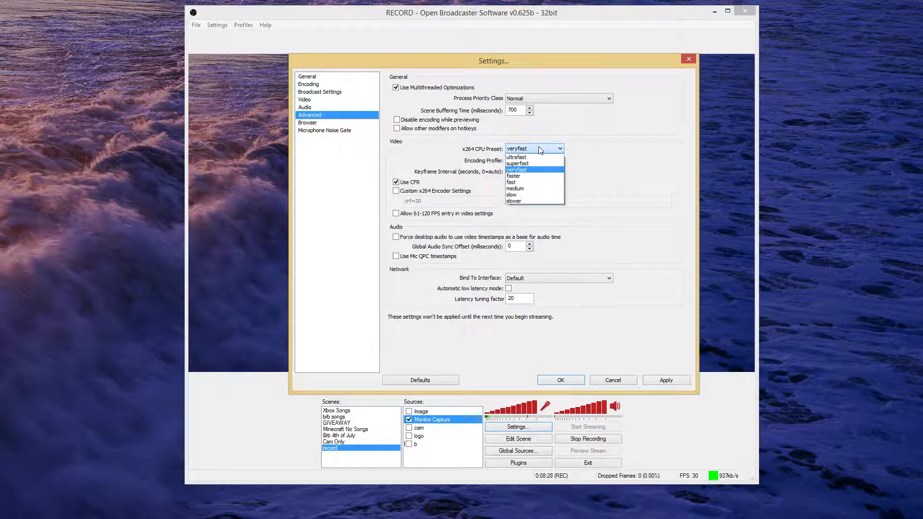
left_click(527, 184)
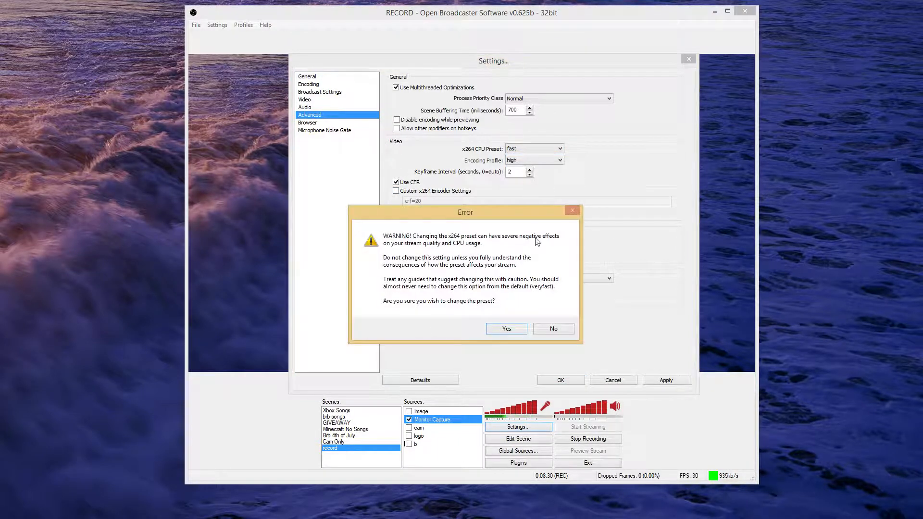
left_click_drag(543, 210, 609, 65)
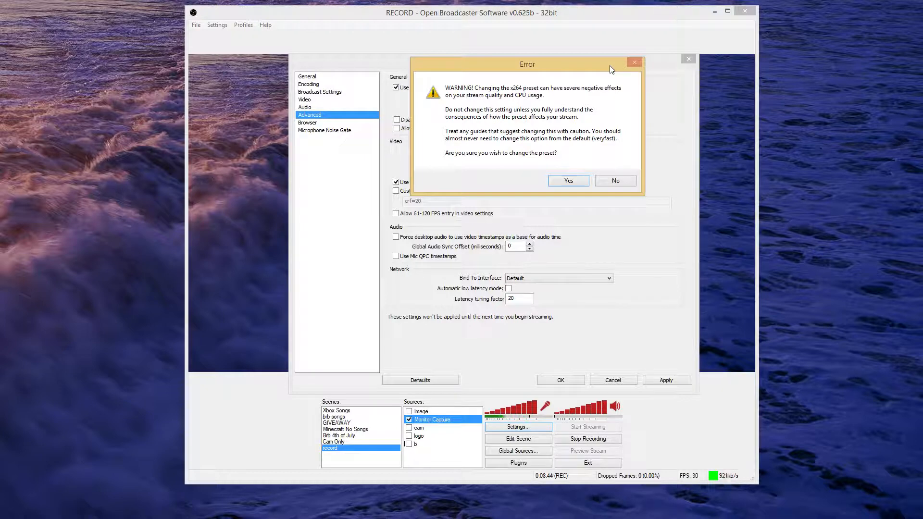
left_click(610, 182)
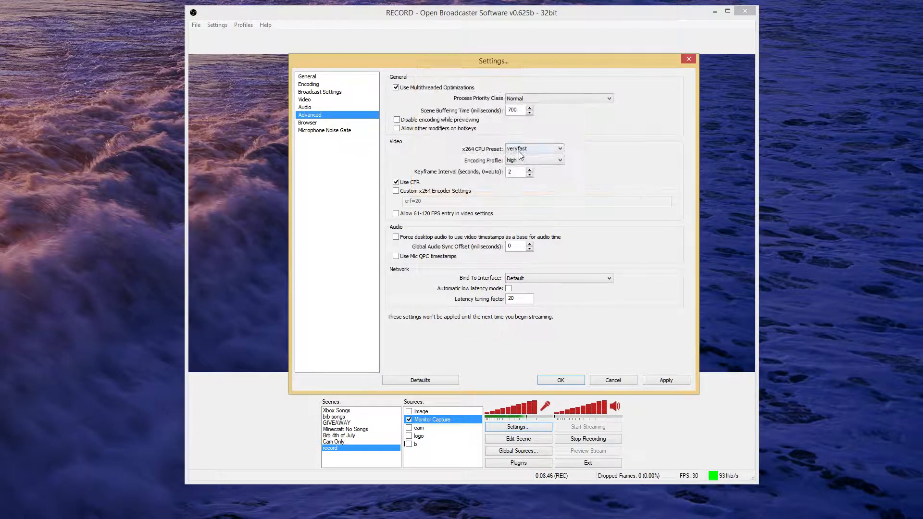
left_click(519, 153)
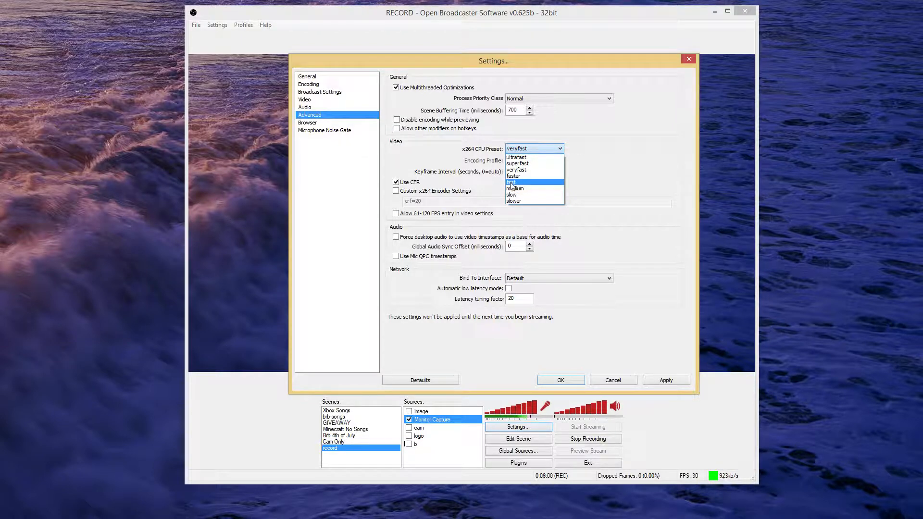
left_click(579, 158)
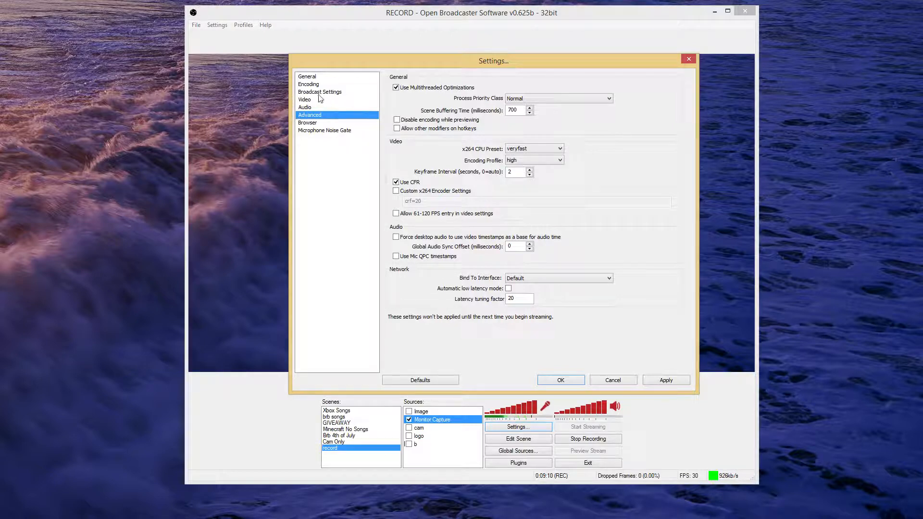
- Set the encoding profile to main and check the keyframe interval
left_click(546, 161)
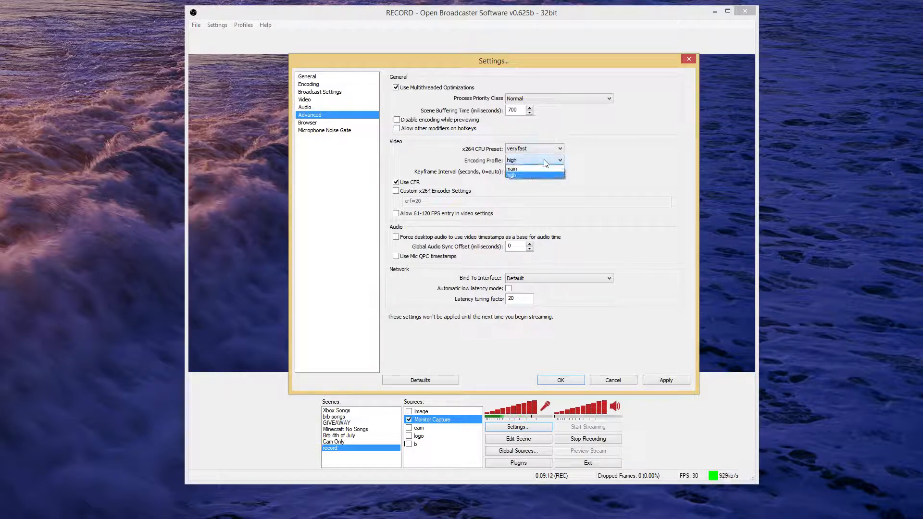
left_click(522, 169)
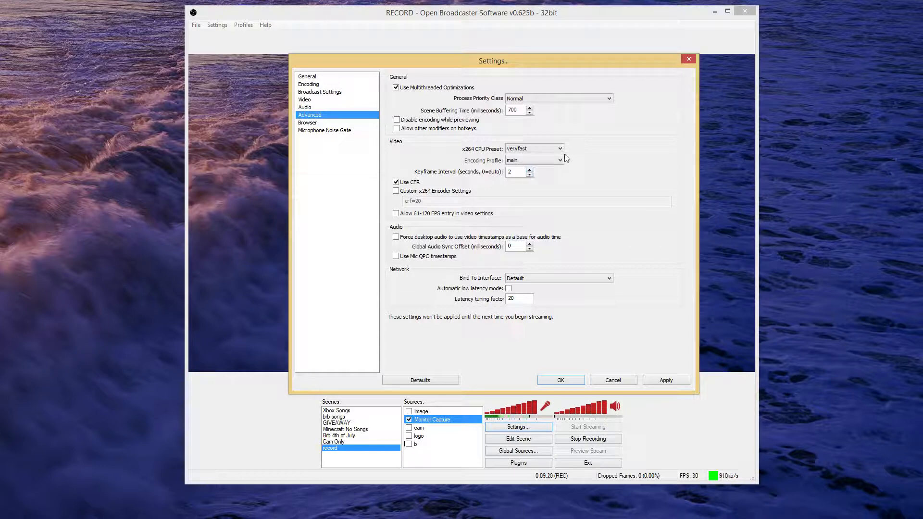
double_click(514, 172)
- Discard the advanced changes and look through the browser and microphone noise gate settings
left_click(322, 124)
left_click(473, 295)
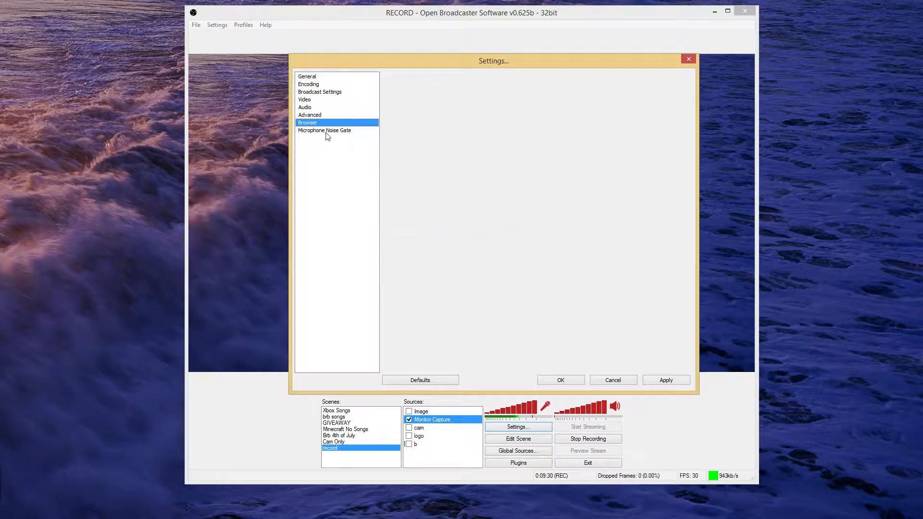
left_click(325, 131)
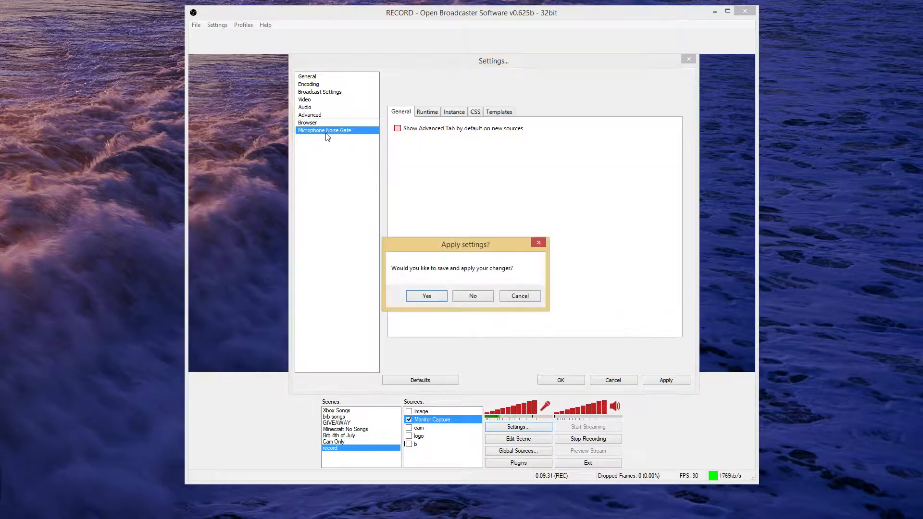
left_click(472, 297)
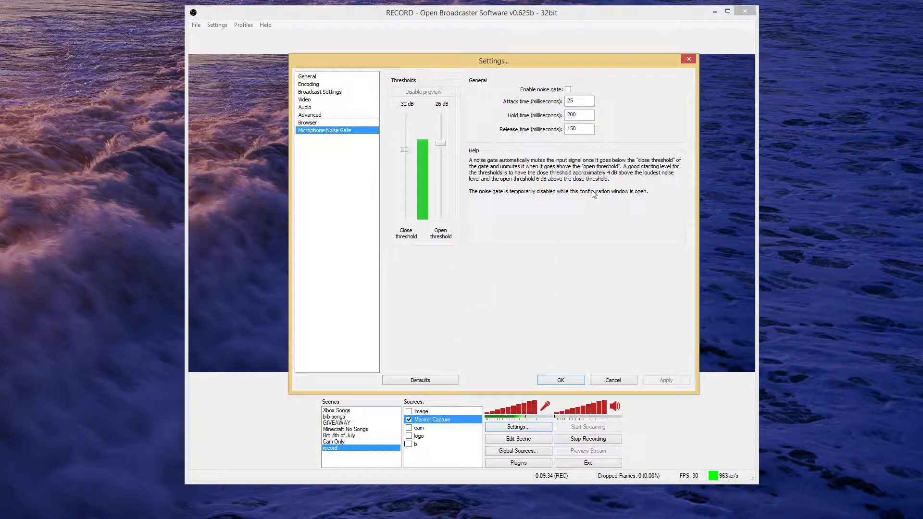
- Return to the advanced settings and try the fast x264 CPU preset again, declining the change
left_click(317, 117)
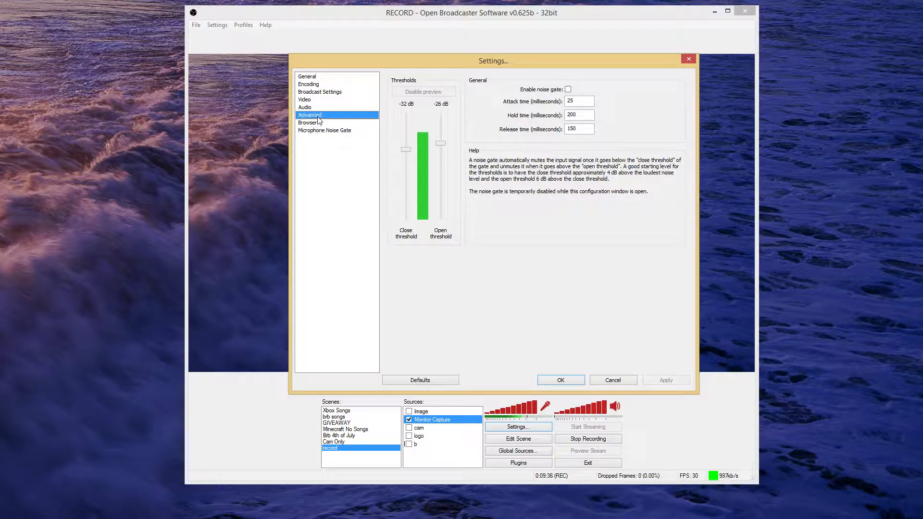
left_click(520, 148)
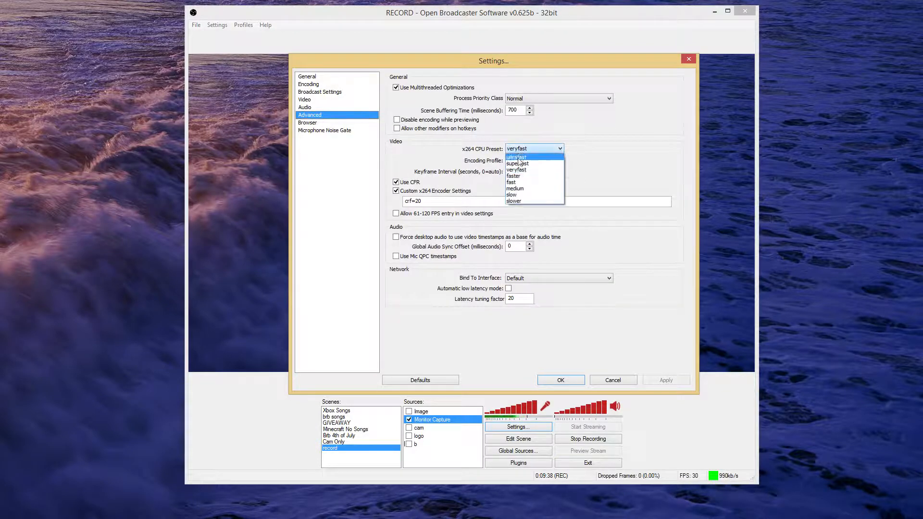
left_click(516, 183)
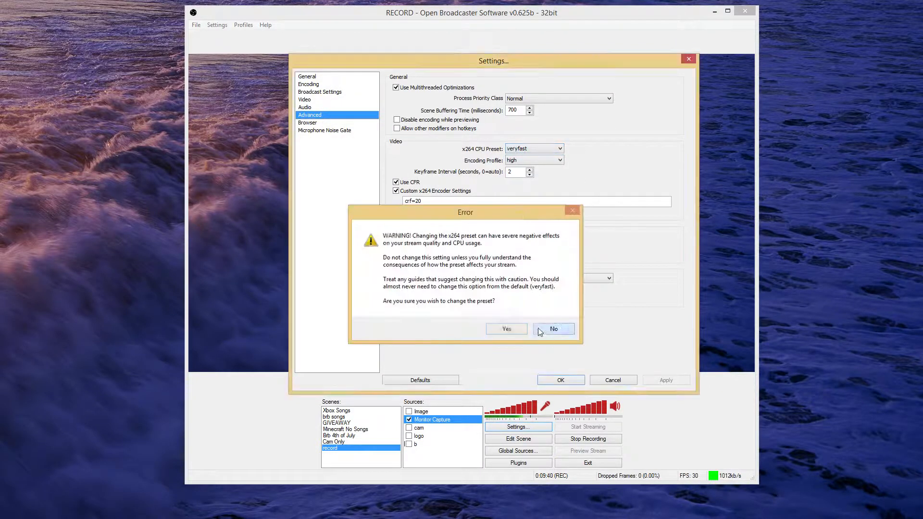
left_click(538, 329)
- Discard the advanced changes and set the maximum bitrate to 2700 kb/s in the encoding settings
left_click(326, 85)
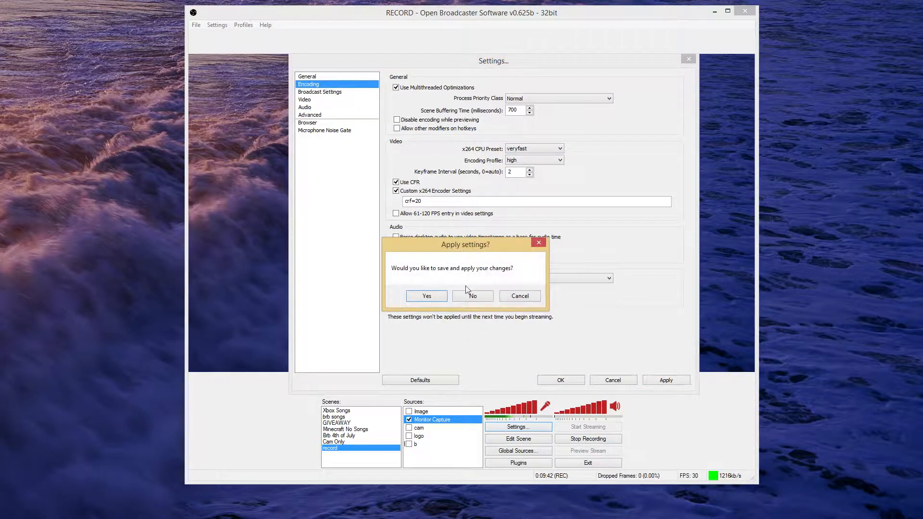
left_click(467, 294)
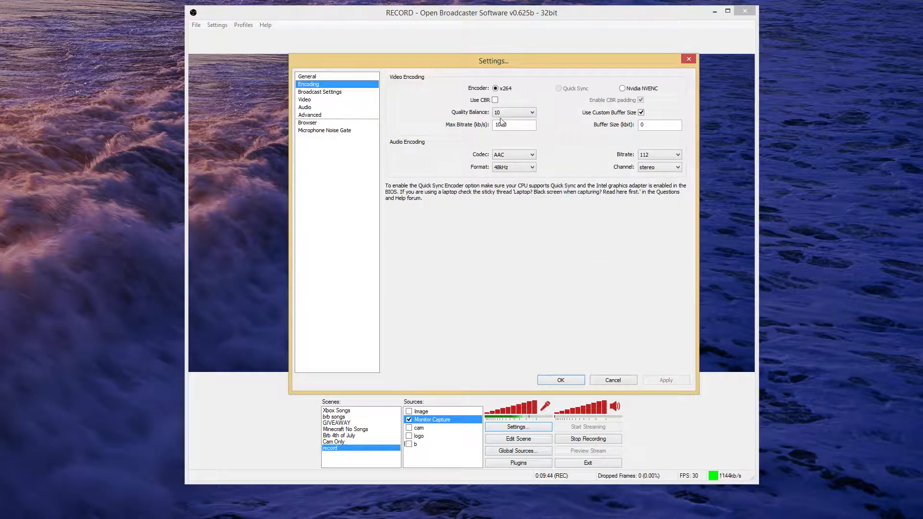
left_click_drag(500, 121, 489, 128)
type("27")
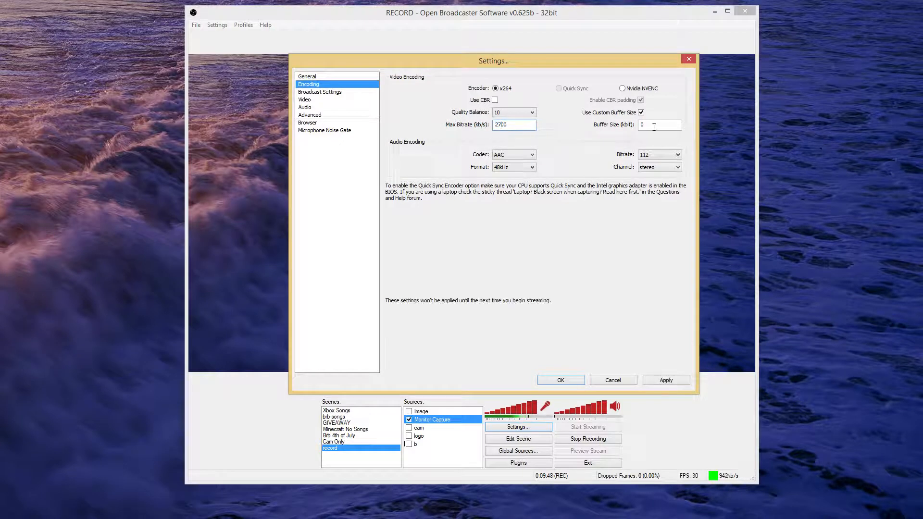
- Set the custom buffer size to 2700 kbit and close the settings without saving
left_click_drag(654, 126, 625, 126)
type("-")
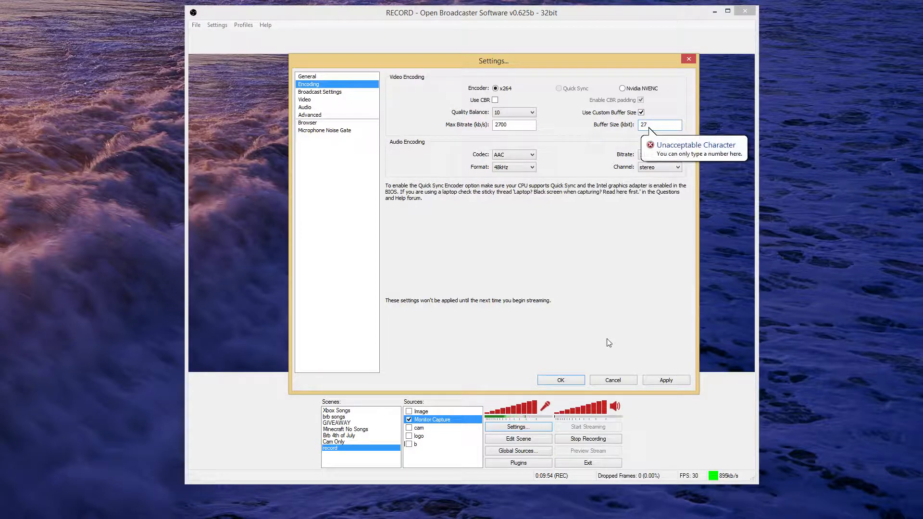
type("00")
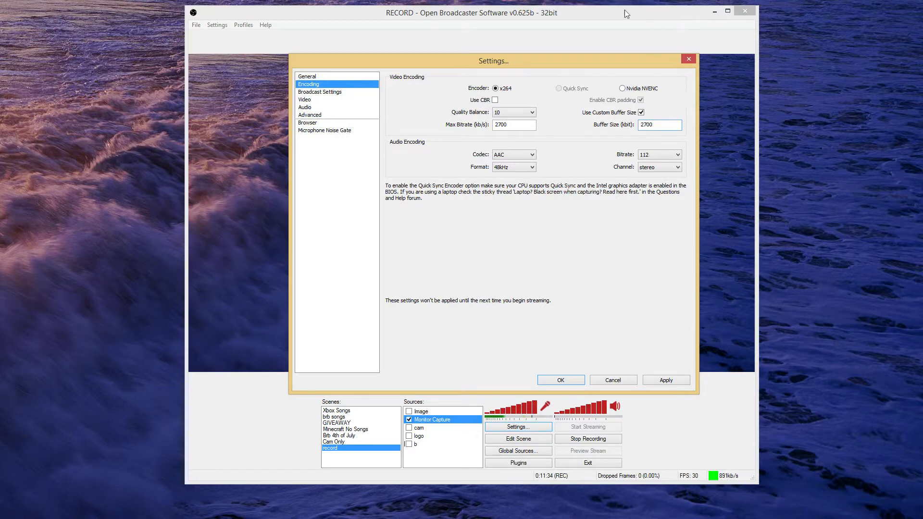
left_click(604, 381)
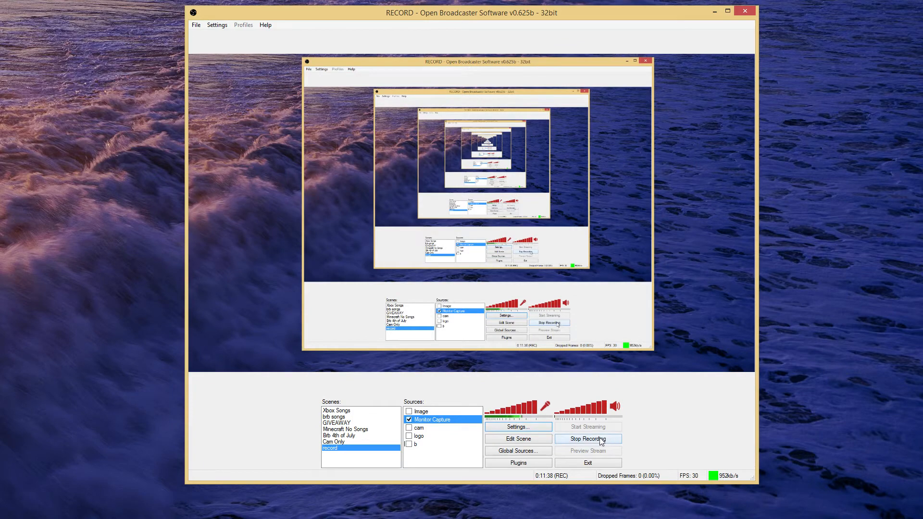